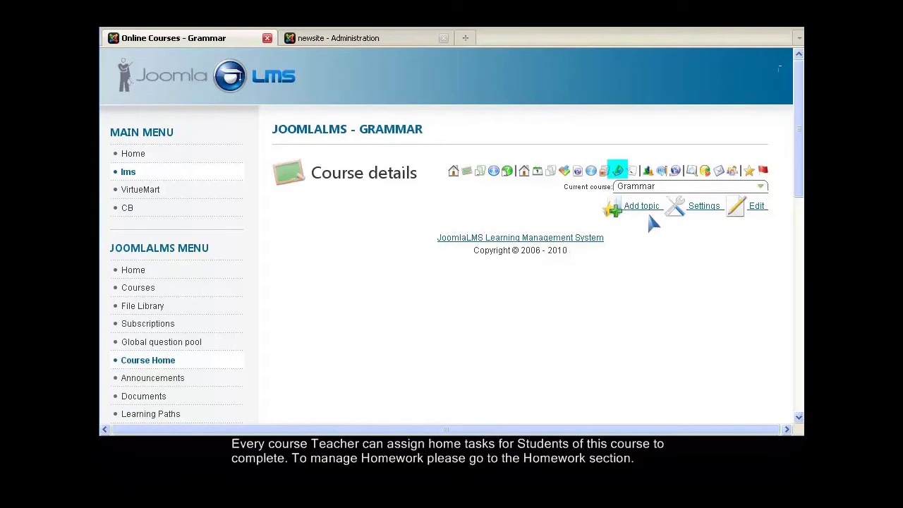
Step: Create a new homework task in the Grammar course's Homework section and name it "Composition"
click(623, 176)
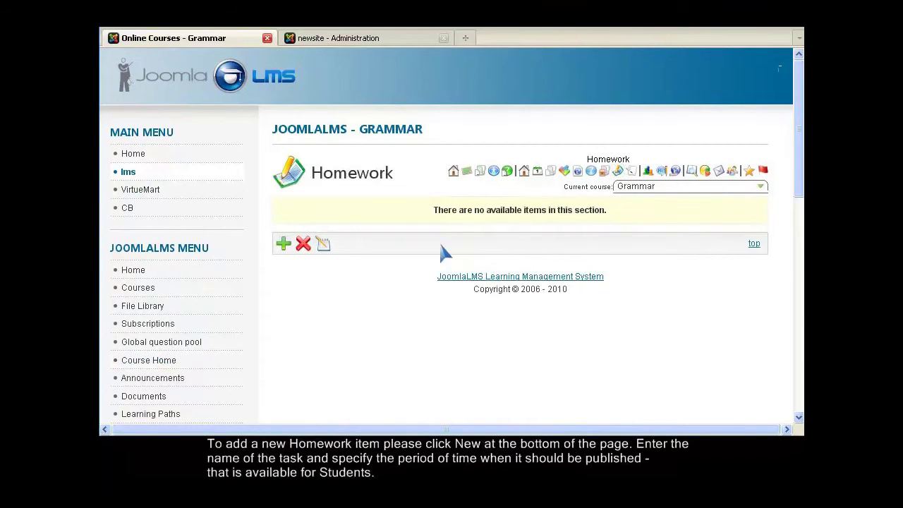
click(286, 249)
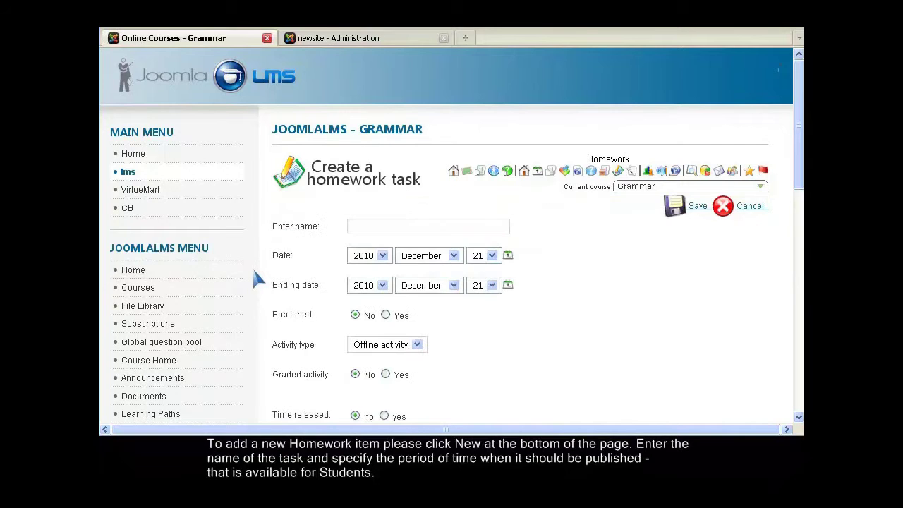
click(358, 228)
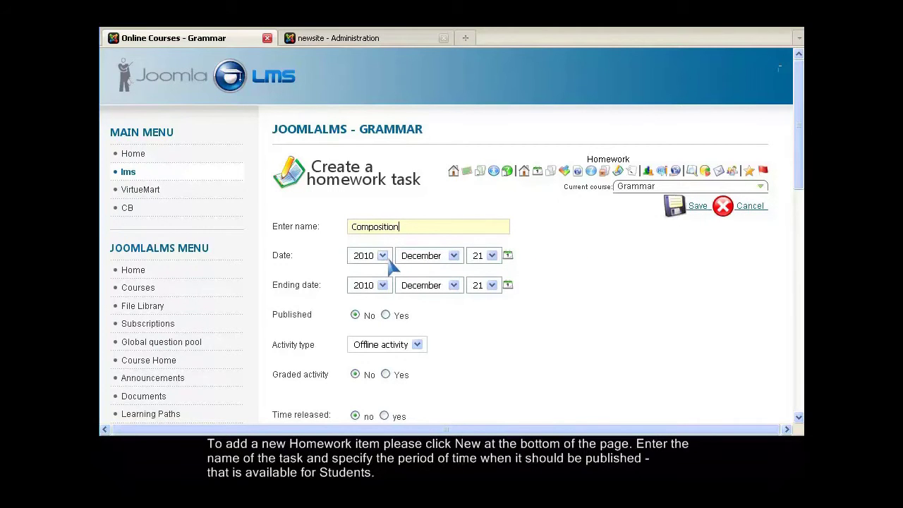
Step: Set the homework's start date to 21 December 2010 and its ending date to 23 December 2010
click(492, 256)
click(493, 257)
click(508, 256)
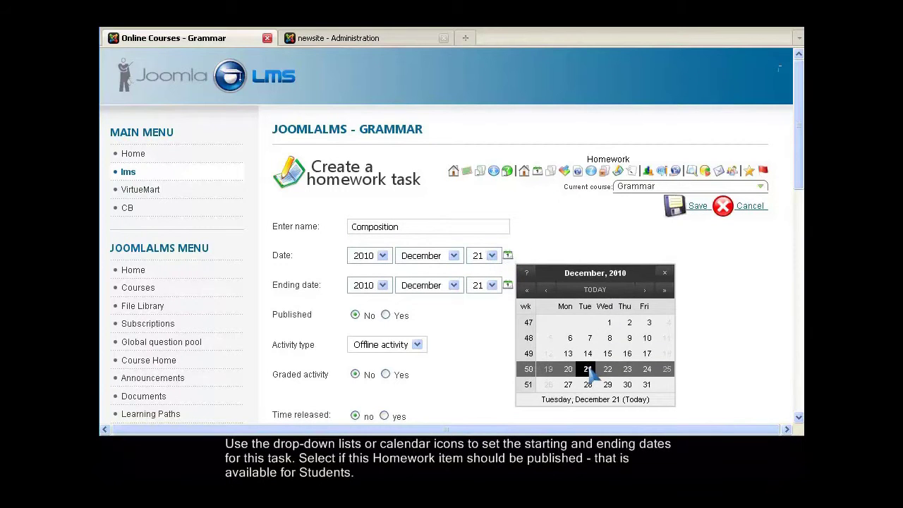
click(590, 370)
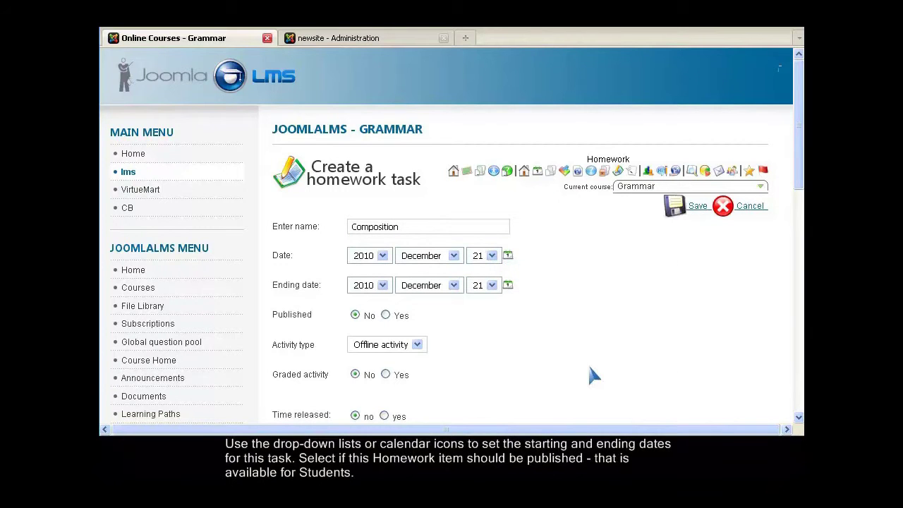
click(508, 285)
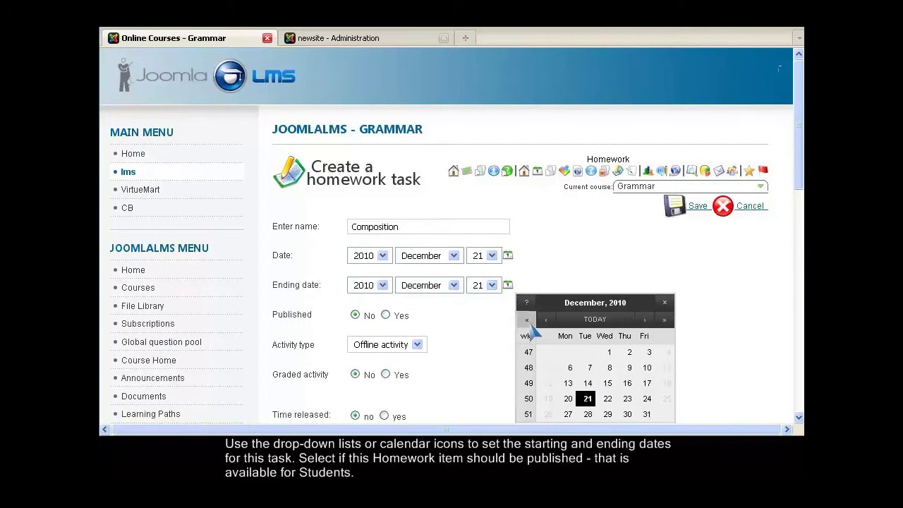
click(627, 399)
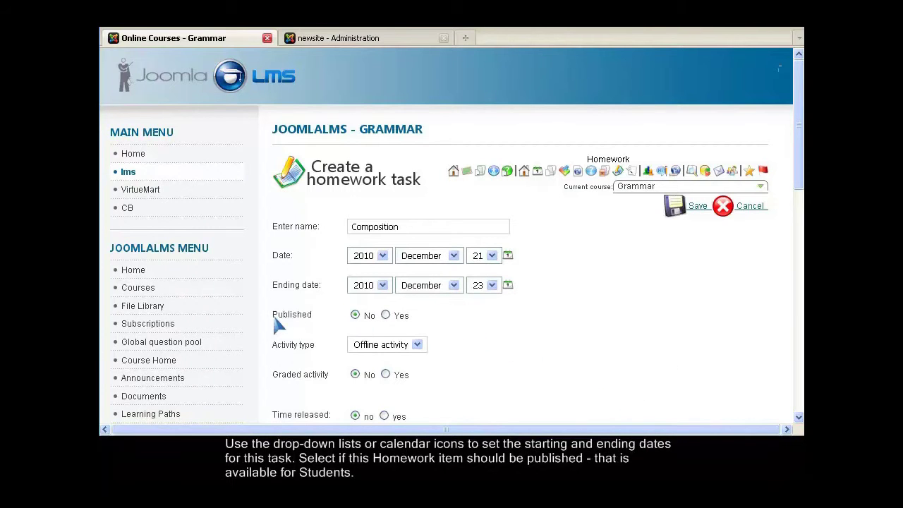
Step: Set the homework to published and make it a graded activity of type Write text
click(385, 315)
click(416, 345)
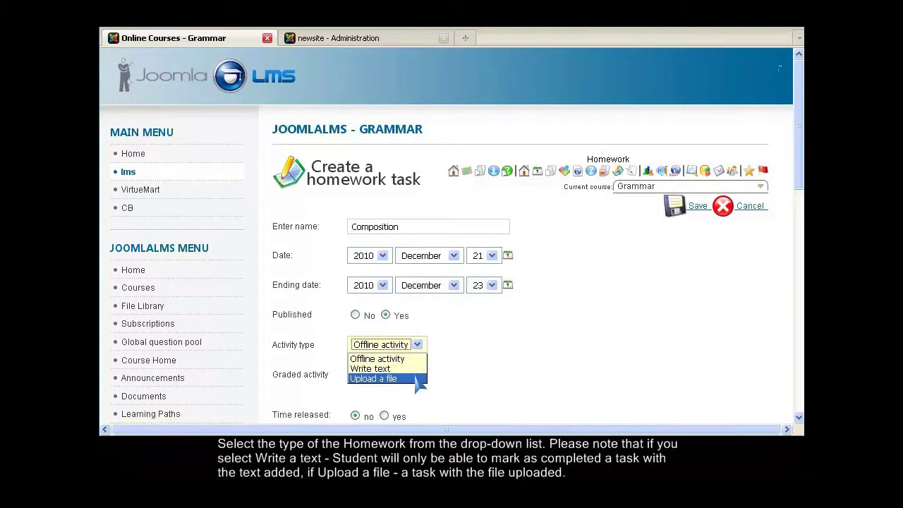
click(416, 371)
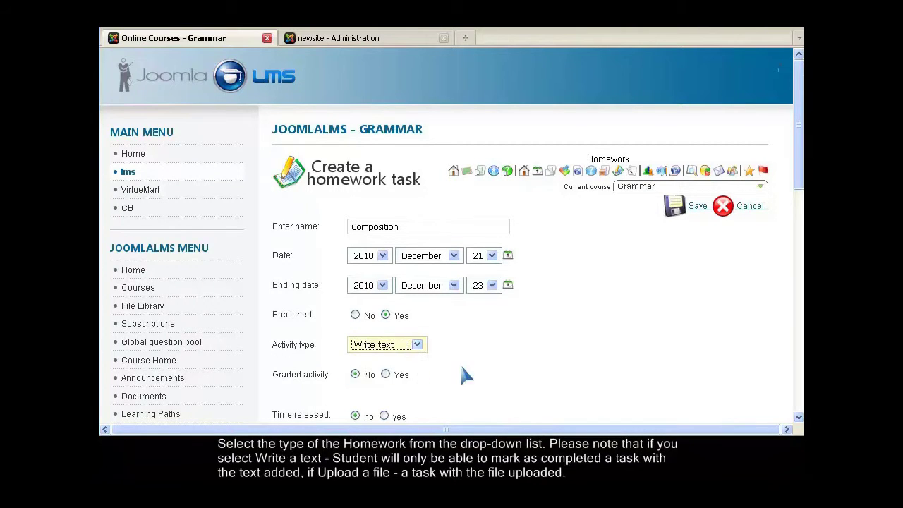
scroll(464, 331, down, 2)
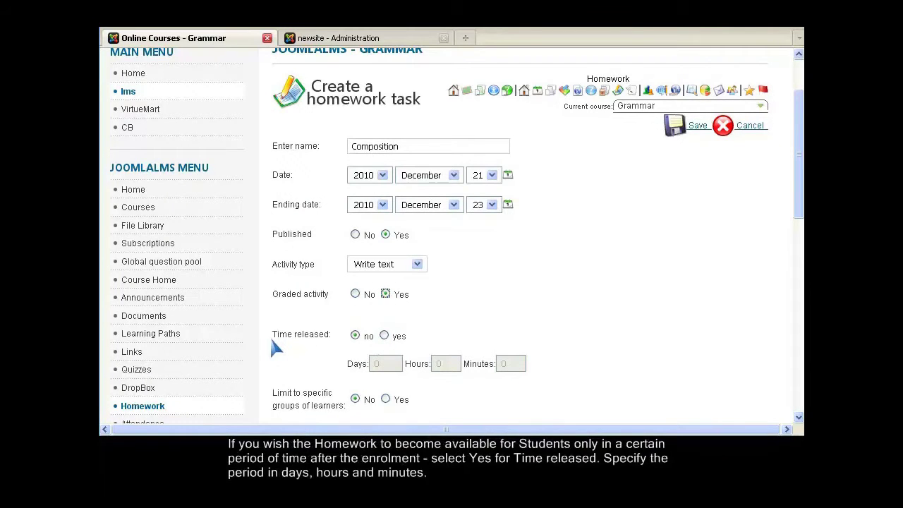
Step: Try the time-release option and the restriction to the First group and Beginners user groups, setting both options back to No
click(384, 336)
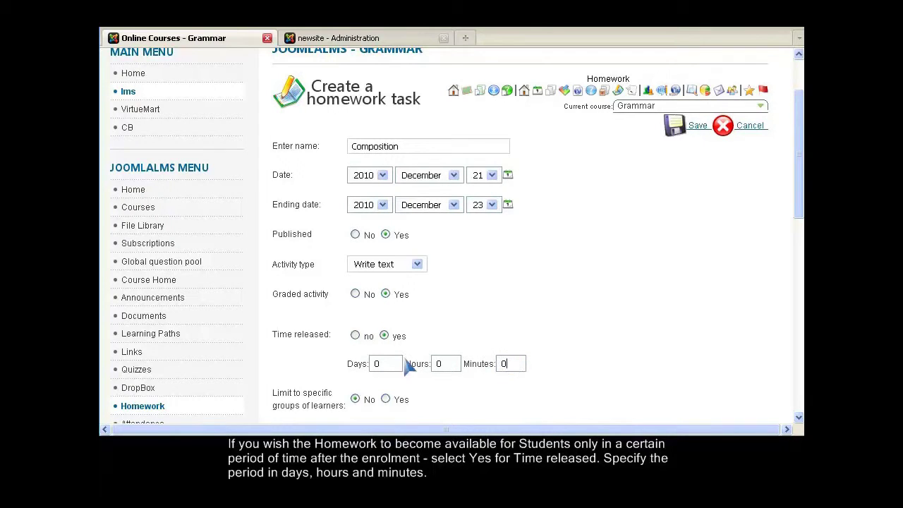
click(355, 335)
scroll(557, 346, down, 2)
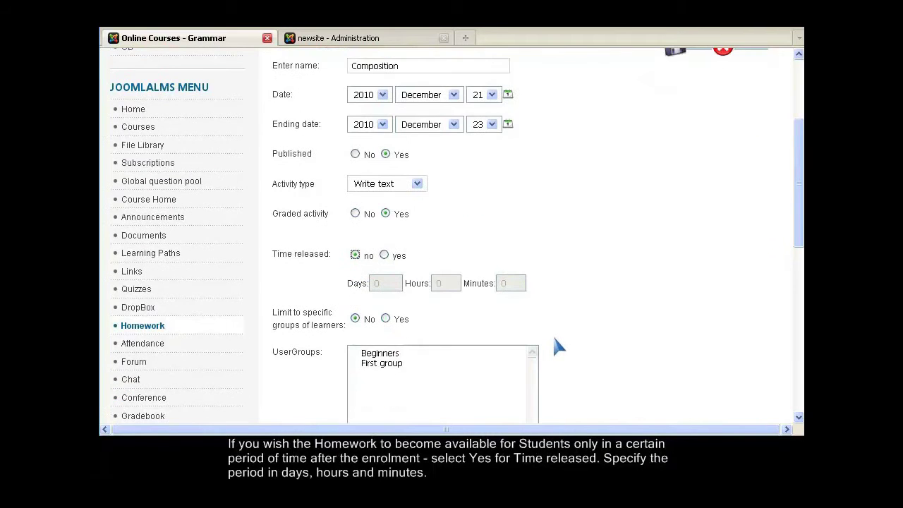
scroll(555, 344, down, 2)
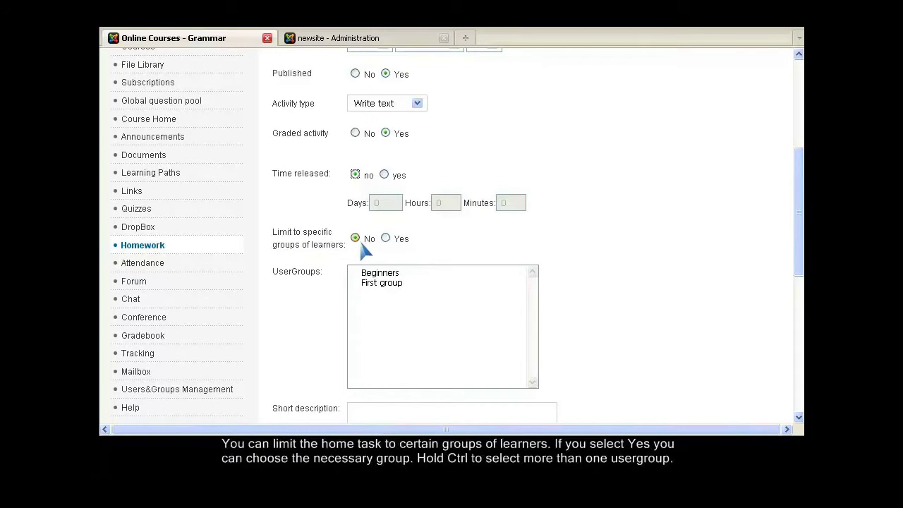
click(385, 238)
click(397, 277)
click(395, 284)
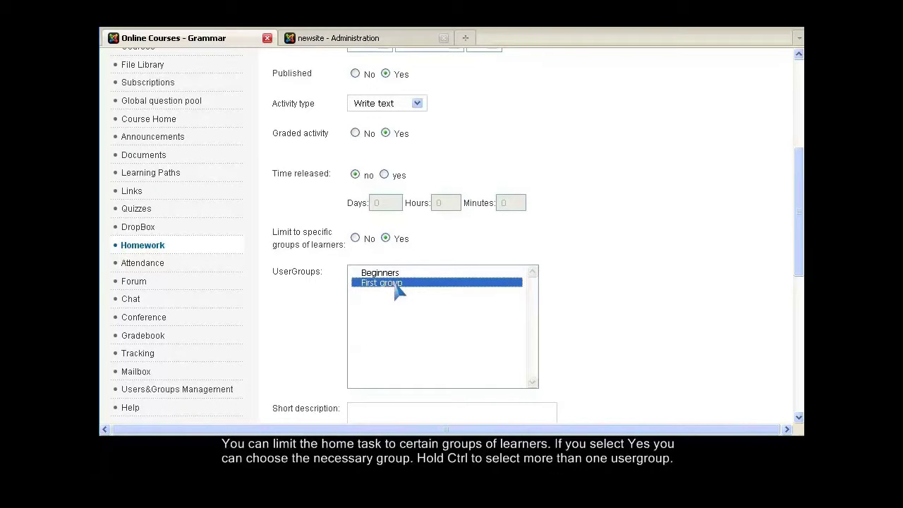
click(397, 273)
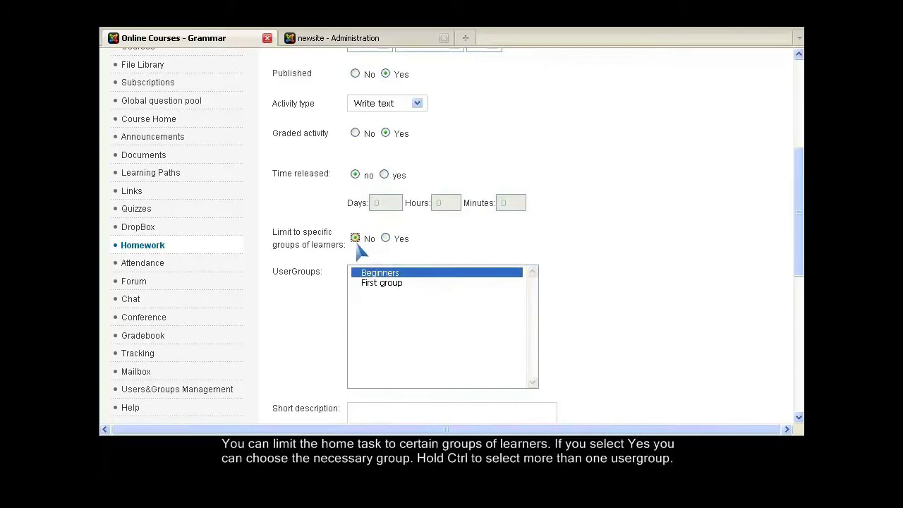
Step: Enter the short description "free composition" and the description "Write a composition on any topic you like", and save the homework
scroll(299, 298, down, 4)
click(366, 260)
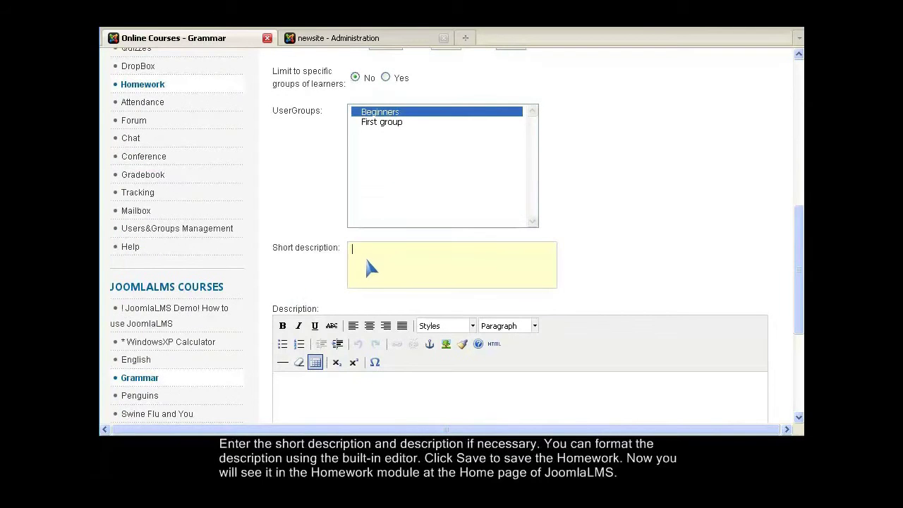
text(free composition)
key(Tab)
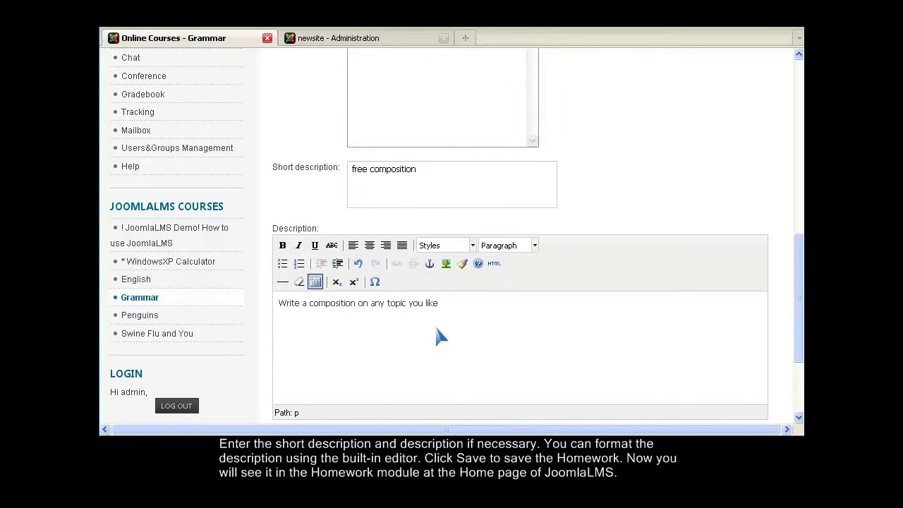
scroll(563, 362, up, 10)
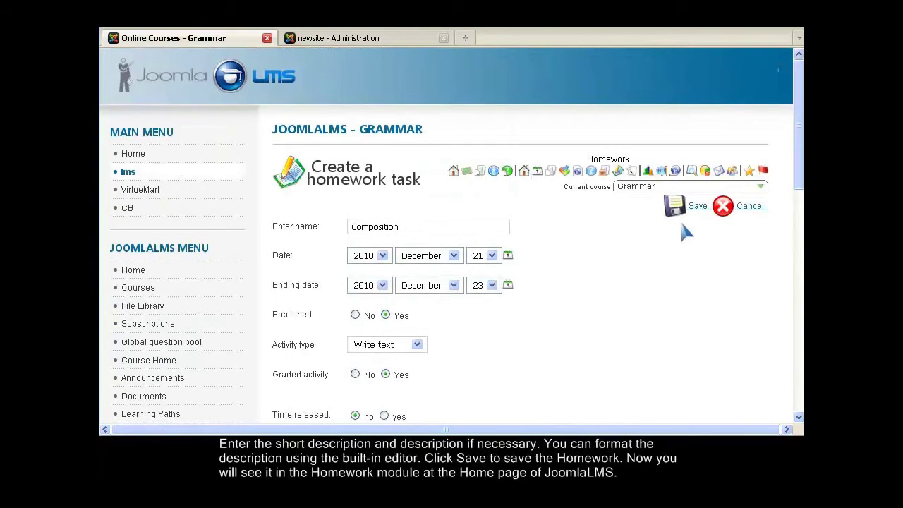
click(698, 210)
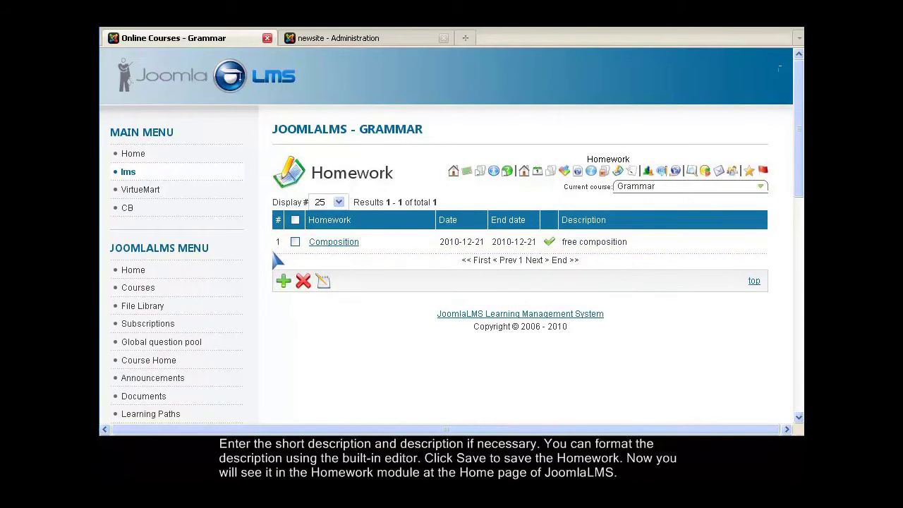
Step: Check the Homework module on the JoomlaLMS home page for the Composition task
click(129, 279)
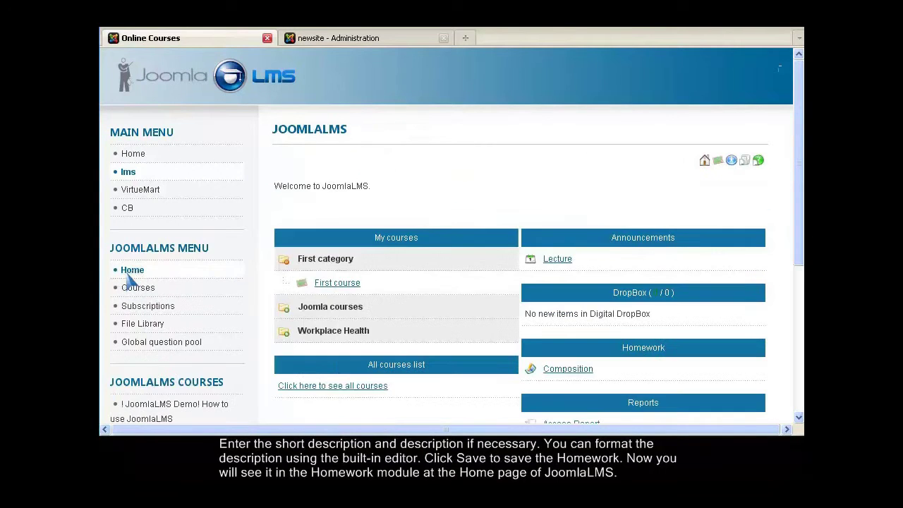
scroll(282, 307, down, 4)
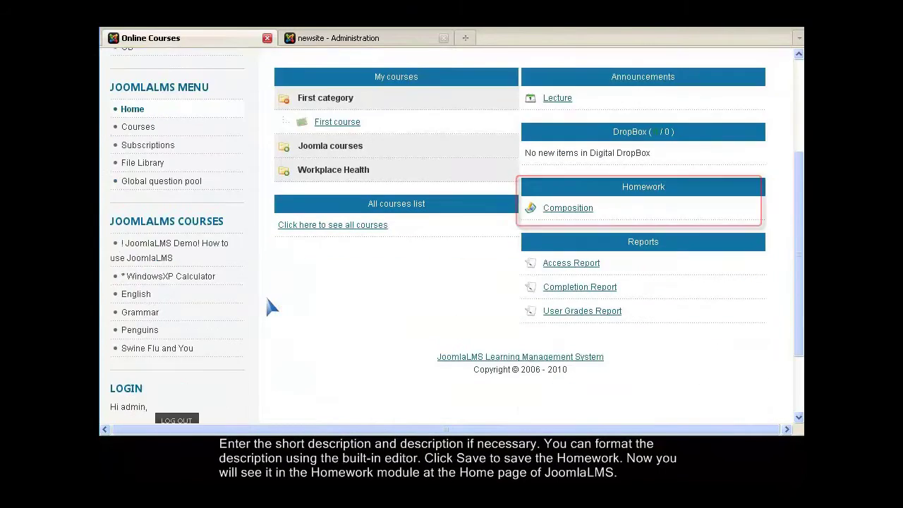
mouse_move(641, 213)
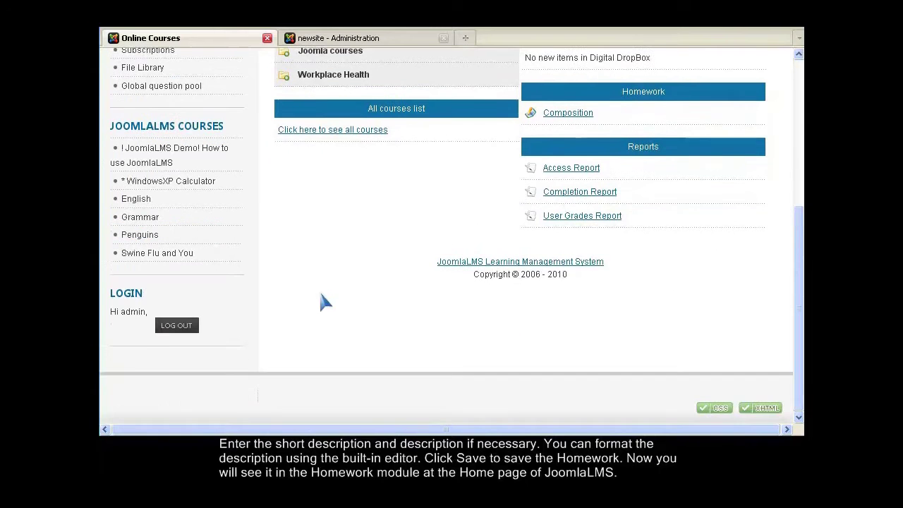
Step: Log out of the admin account and log in with the student's saved username
scroll(318, 302, down, 3)
click(182, 324)
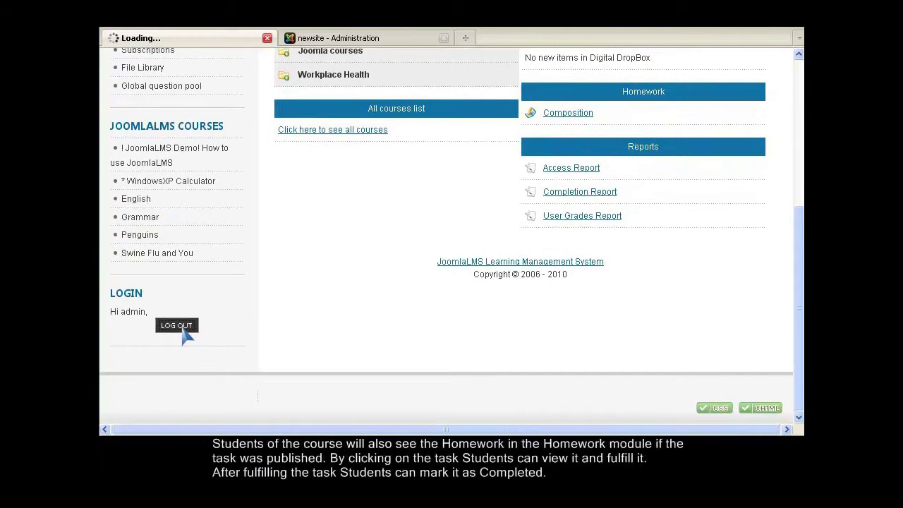
scroll(273, 333, down, 5)
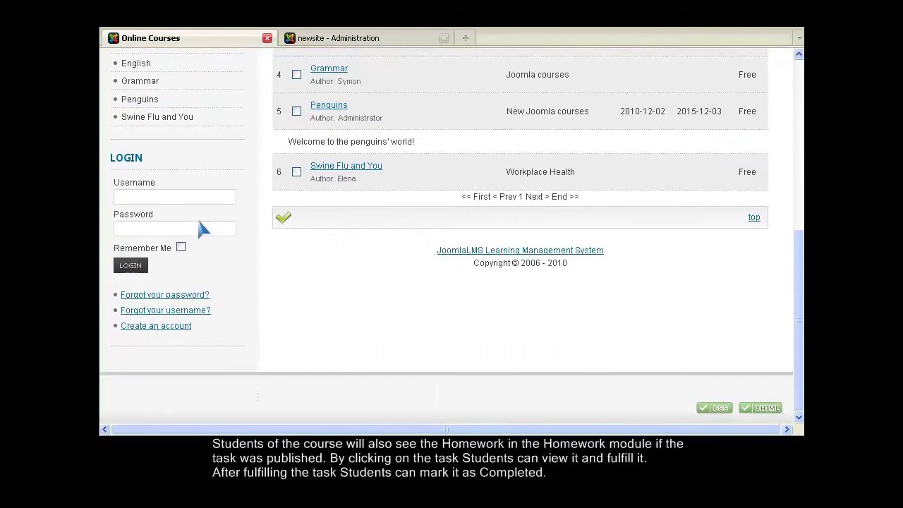
double_click(209, 200)
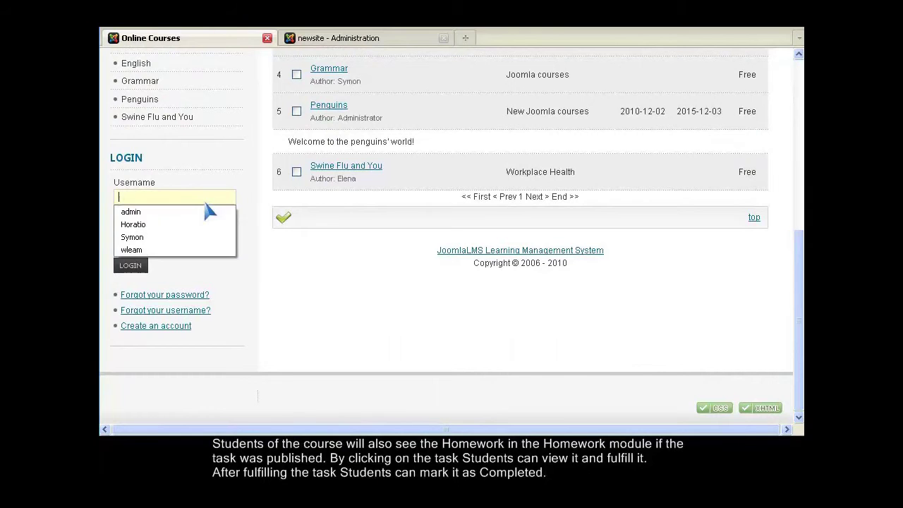
click(190, 238)
click(132, 269)
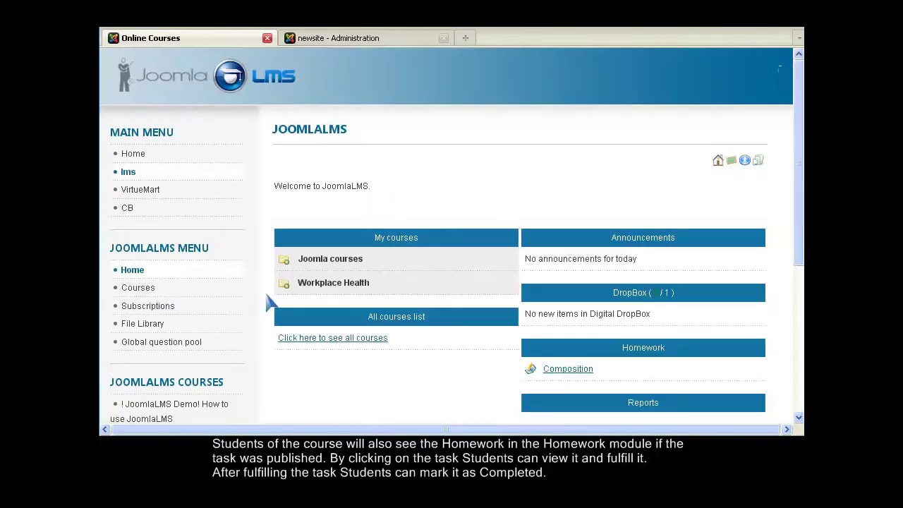
Step: Answer the Composition homework with the paragraph about Hydnellum peckii and mark the task as completed
scroll(310, 406, down, 3)
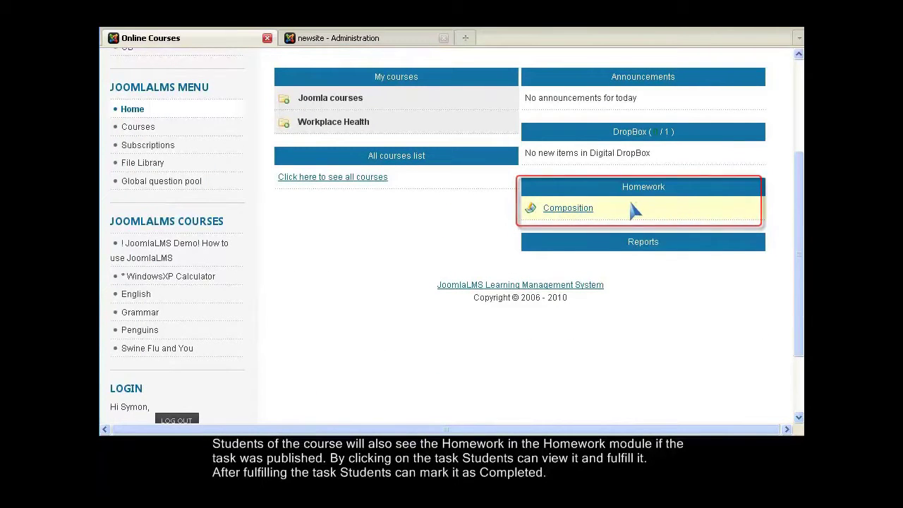
click(570, 208)
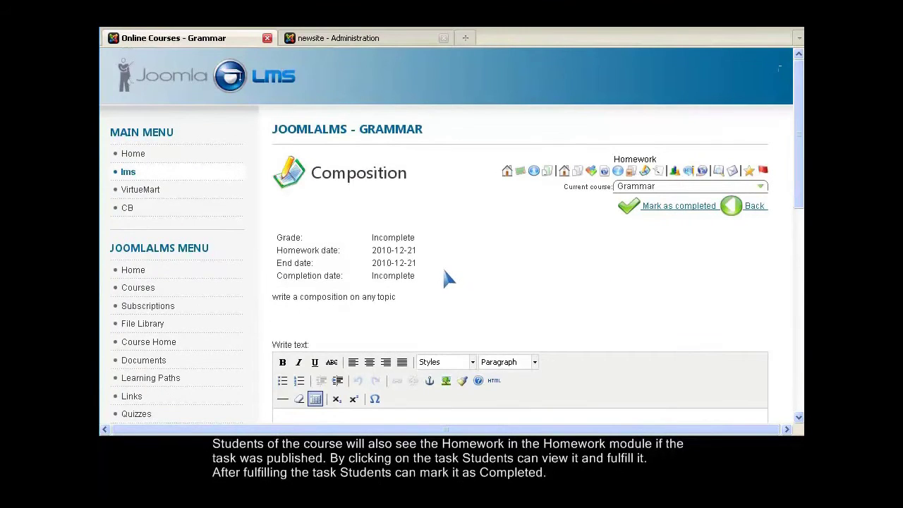
scroll(449, 278, down, 6)
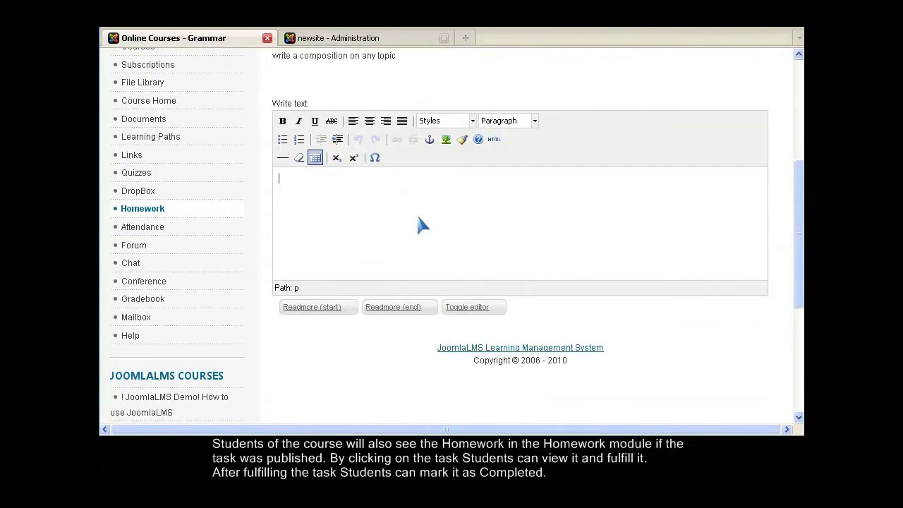
text(Hydnellum peckii is an inedible fungus, and a member of the genus Hydnellum of the Bankeraceae family. It is a hydnoid species, producing spores on the surface of vertical spines or tooth-like projections that hang from the undersurface of the fruit bodies. It is found in North America, Europe, and was recently discovered in Iran (2008) and Korea (2010). Hydnellum peckii is a mycorrhizal species, and forms mutually beneficial relationships with a variety of coniferous trees, growing on the ground singly, scattered, or in fused masses. The fruit bodies typically have a funnel-shaped cap with a white edge, although the shape can be highly variable.)
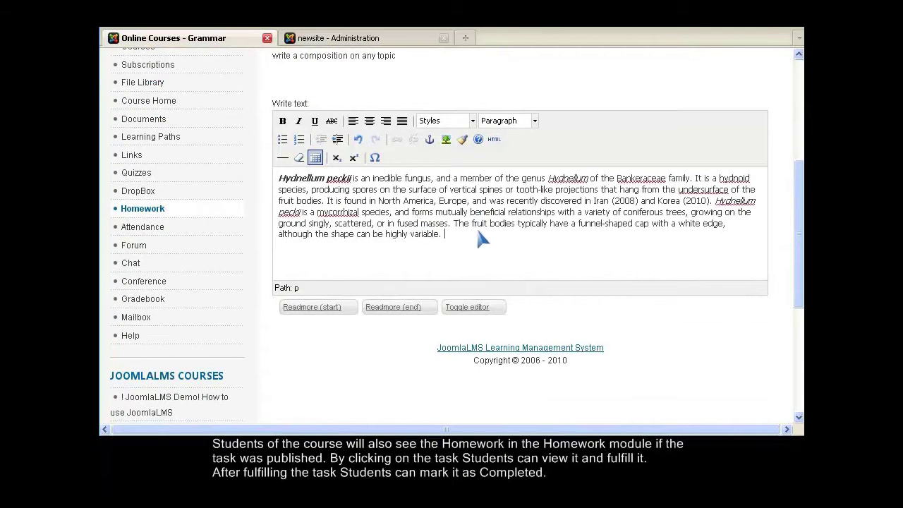
scroll(480, 264, up, 6)
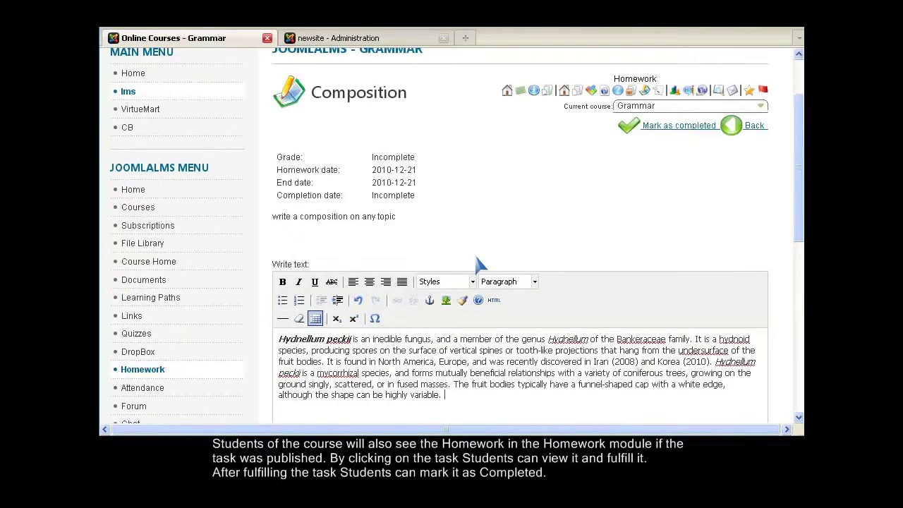
click(665, 214)
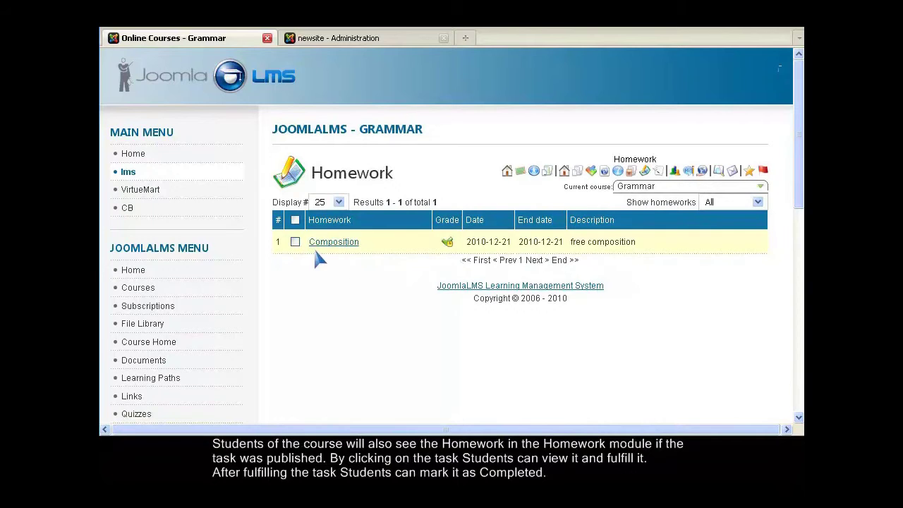
Step: Log out of the student account and log back in with the saved admin username
scroll(280, 296, down, 10)
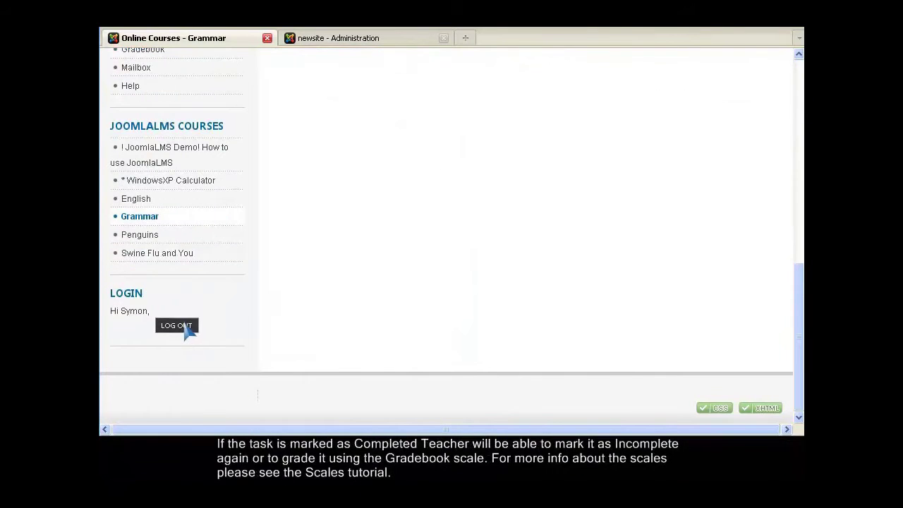
click(182, 327)
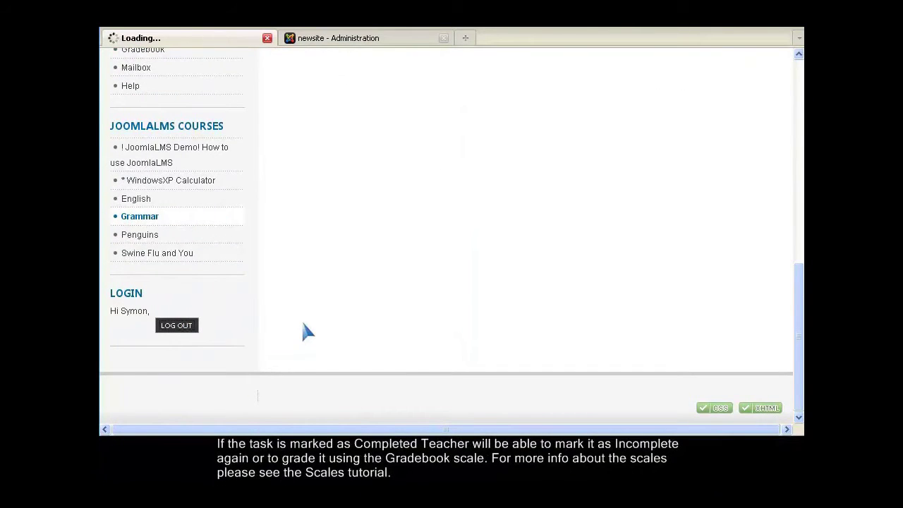
scroll(298, 332, down, 10)
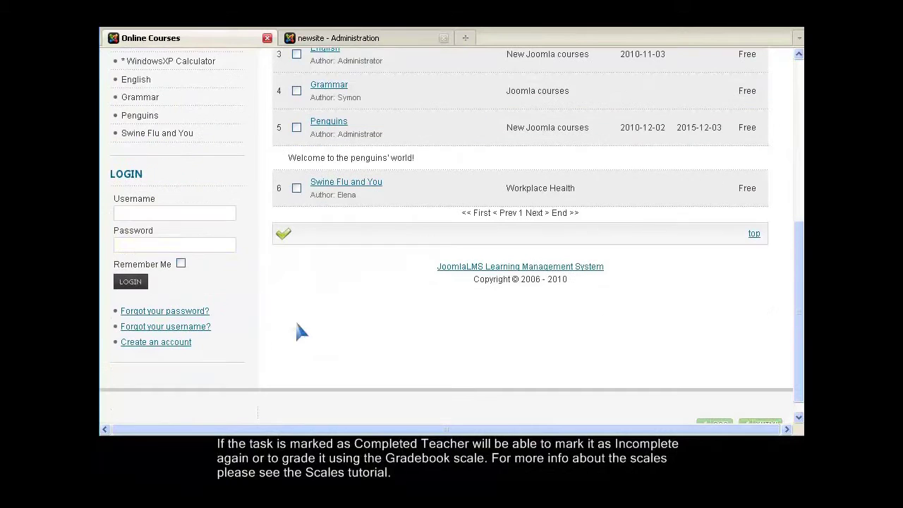
click(182, 217)
click(186, 227)
click(131, 283)
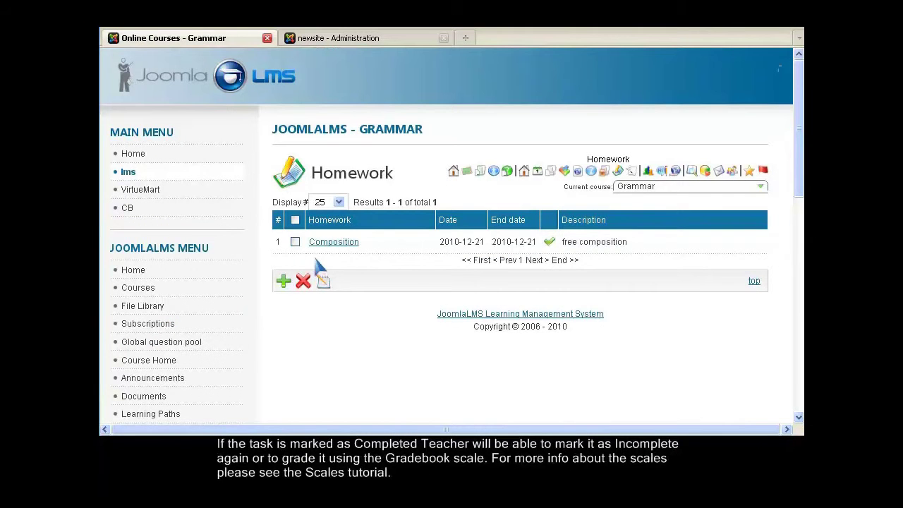
Step: Open the Composition homework's student list and view its completion status filter options
click(336, 246)
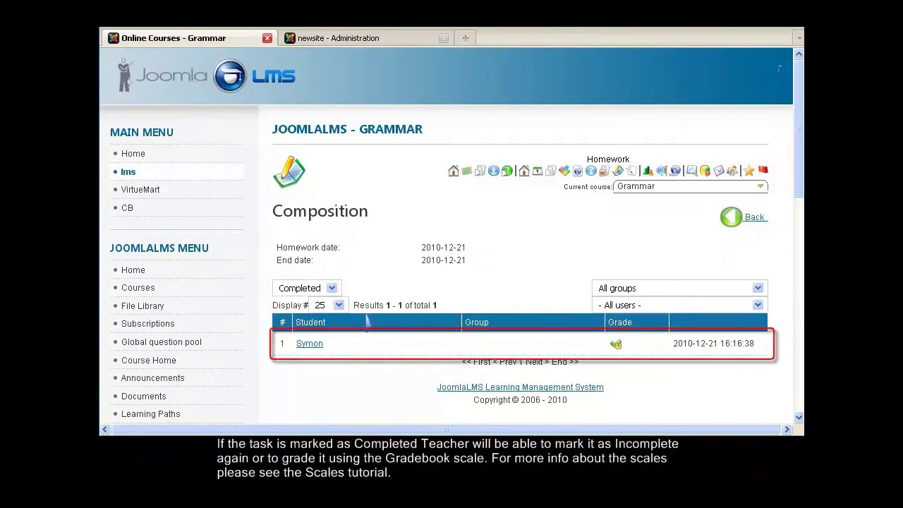
click(326, 290)
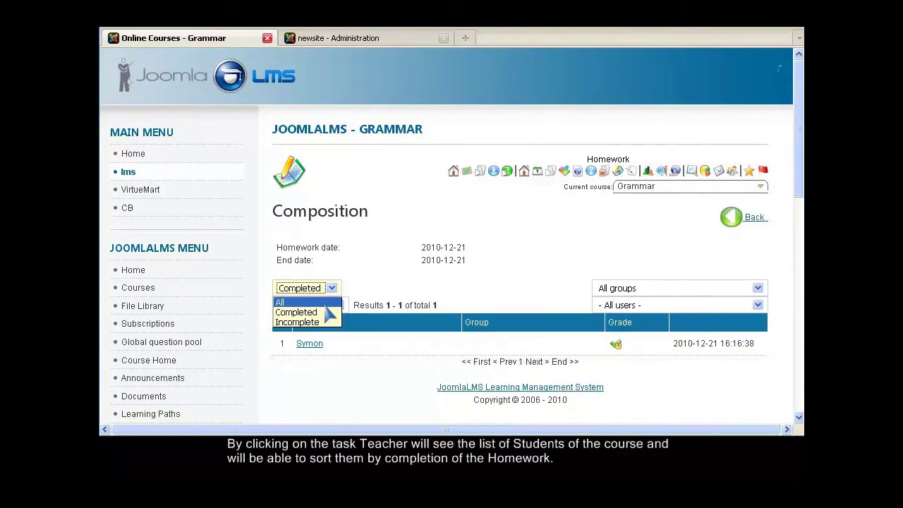
click(433, 289)
scroll(423, 289, down, 2)
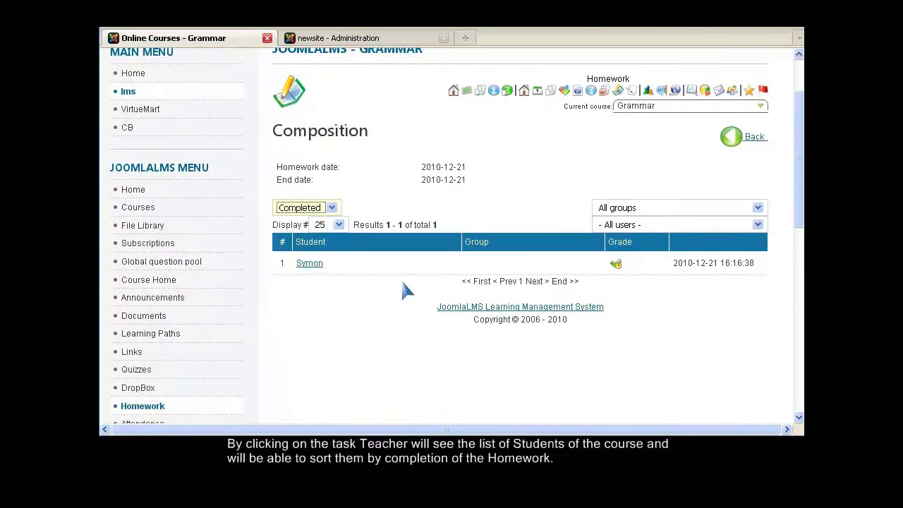
Step: Open the student's completed Composition submission and review the submitted text
click(311, 264)
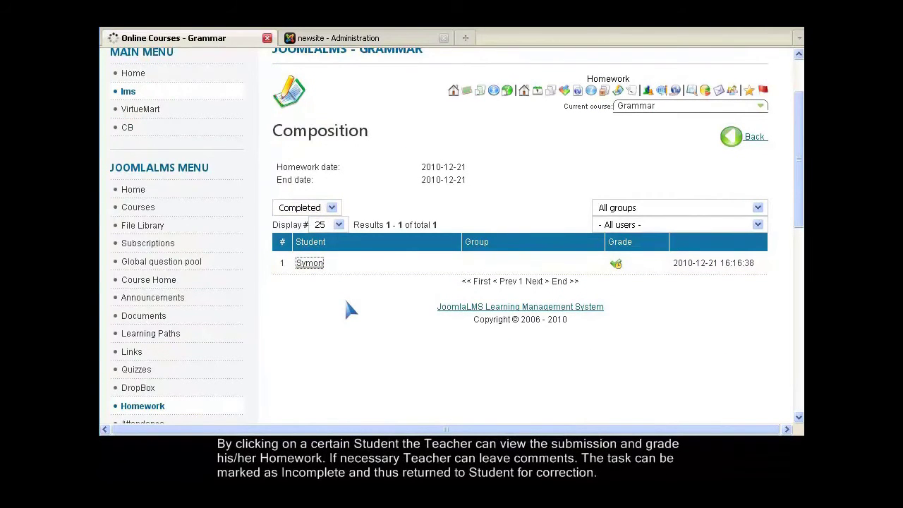
scroll(350, 308, down, 5)
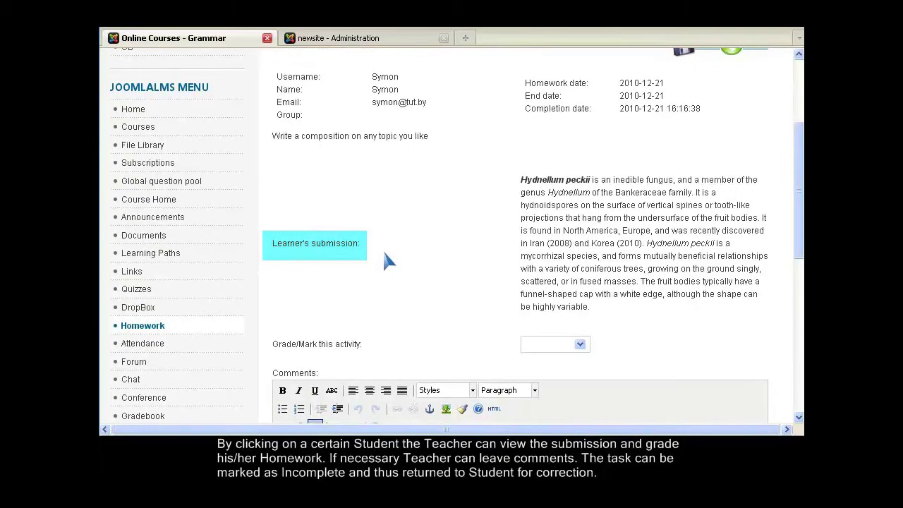
scroll(389, 261, down, 2)
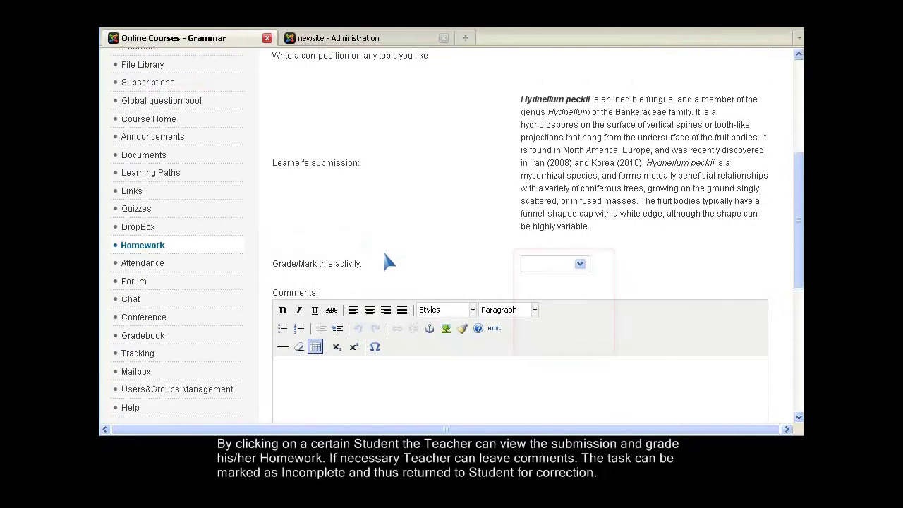
Step: Grade the student's Composition submission as Excellent and save it
click(579, 265)
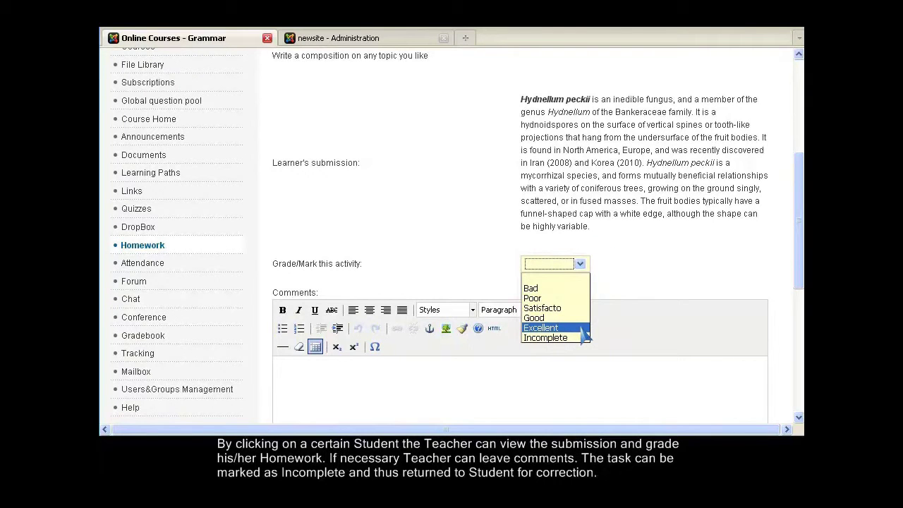
click(557, 327)
scroll(626, 284, down, 2)
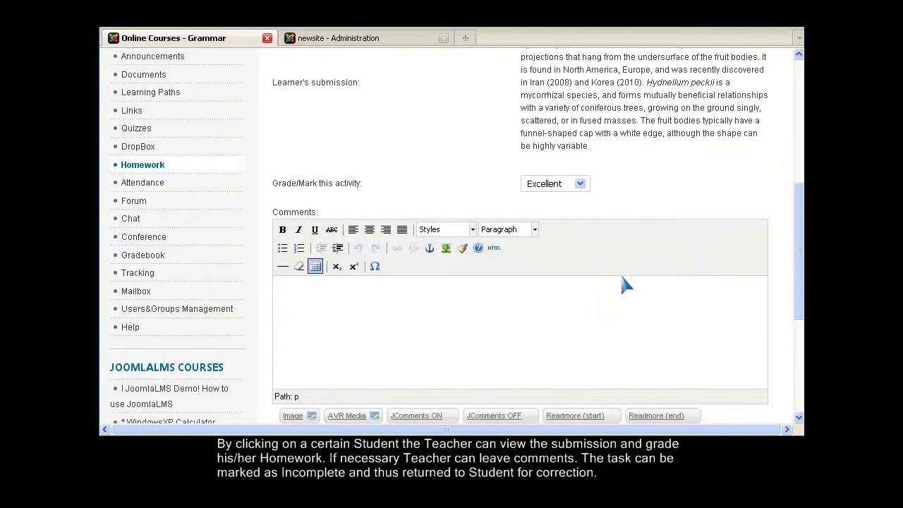
click(581, 318)
scroll(580, 318, down, 2)
scroll(580, 264, up, 2)
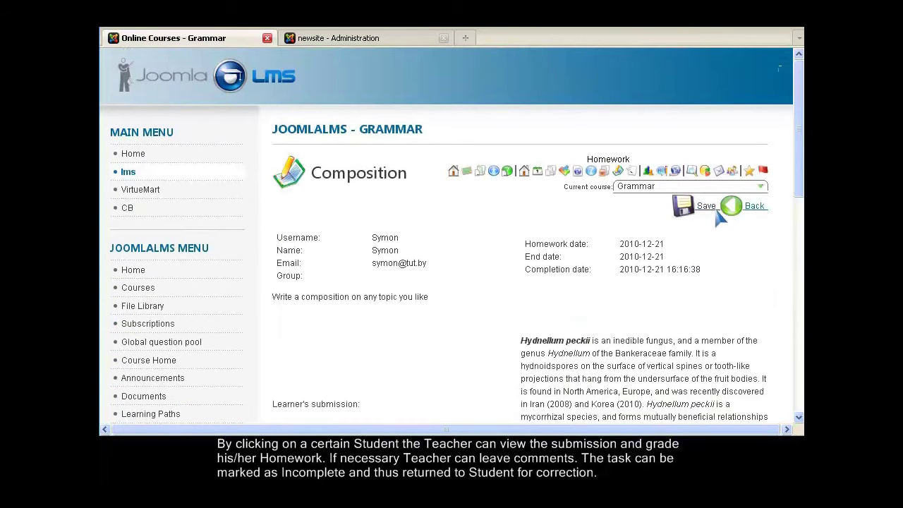
click(713, 211)
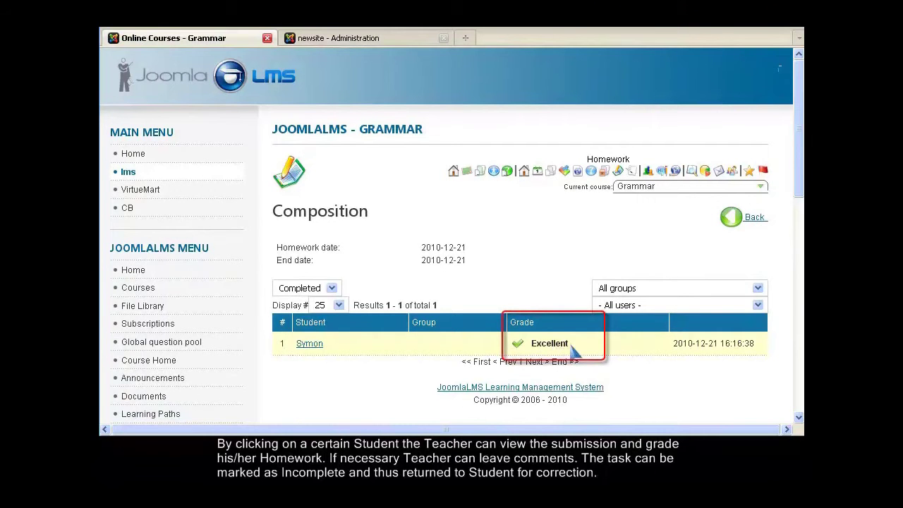
Step: Log out of the admin account and log in again with the student's saved username
scroll(657, 377, down, 8)
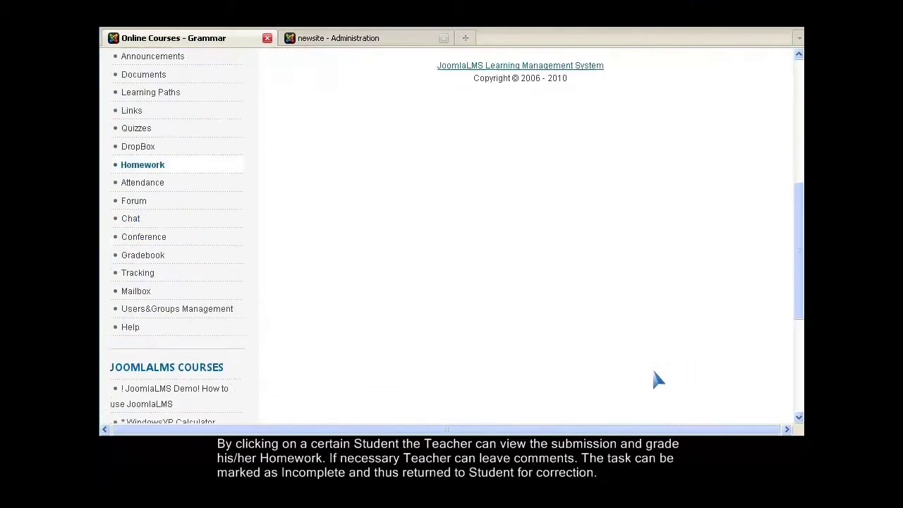
click(185, 328)
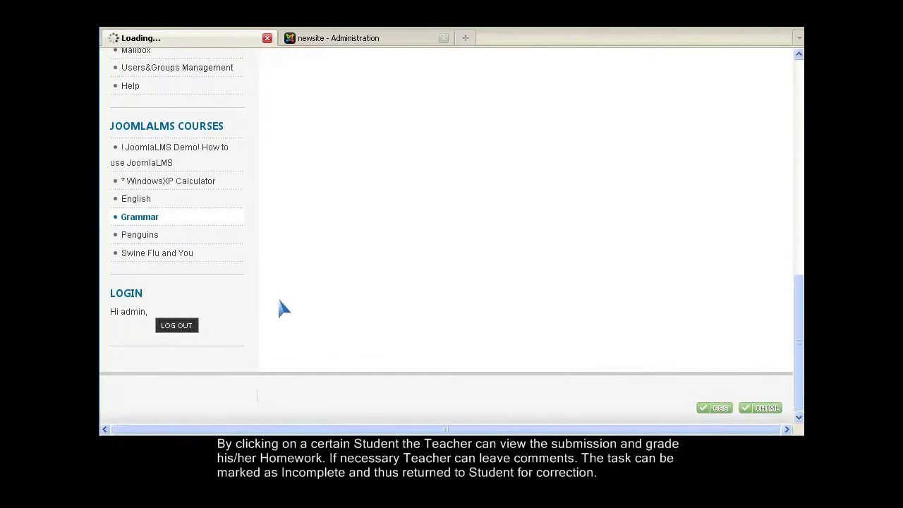
scroll(280, 308, down, 10)
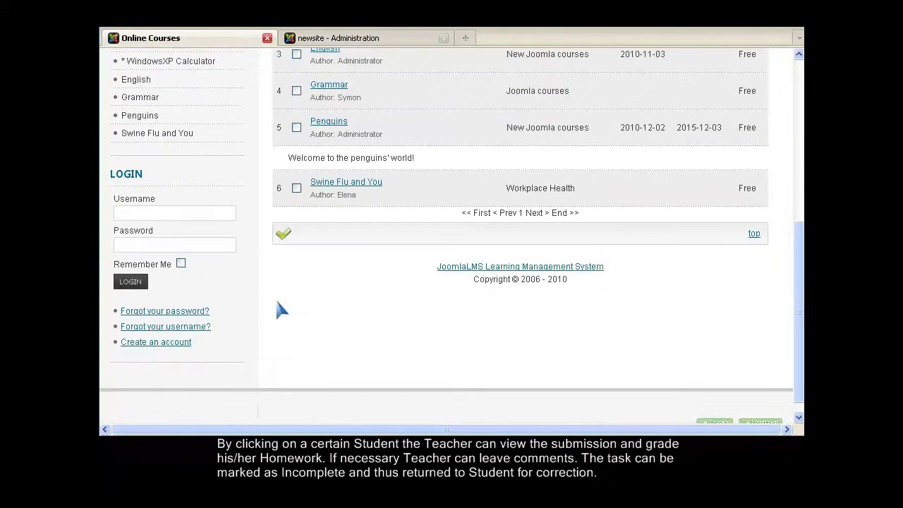
click(187, 216)
click(174, 253)
click(132, 283)
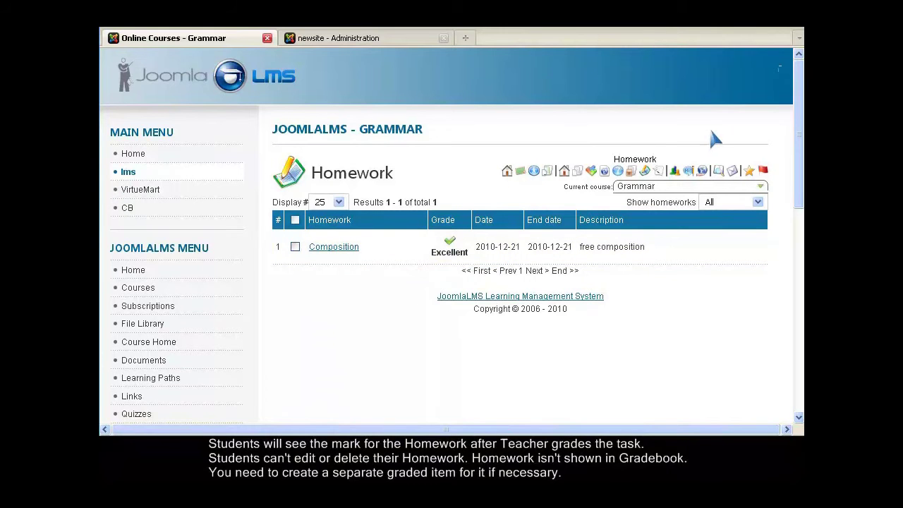
Step: Check the student's Gradebook in the Grammar course for a homework entry
click(718, 171)
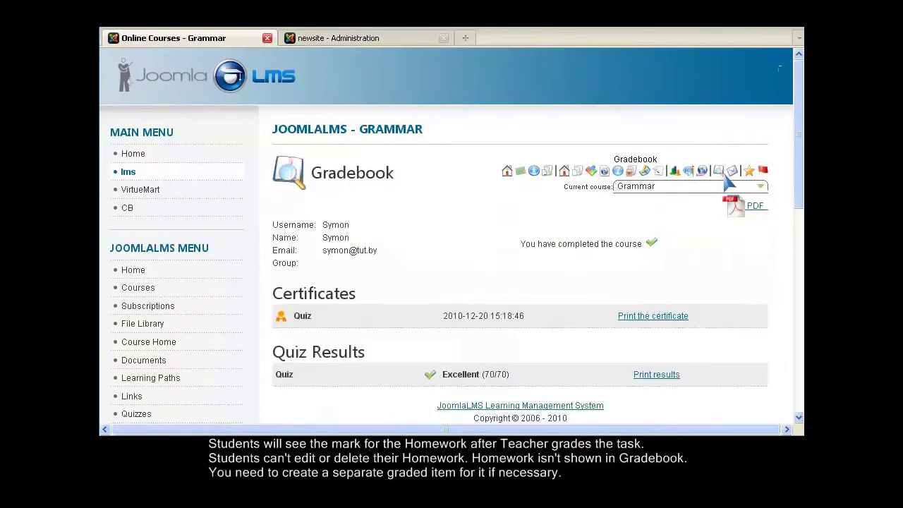
scroll(431, 277, down, 2)
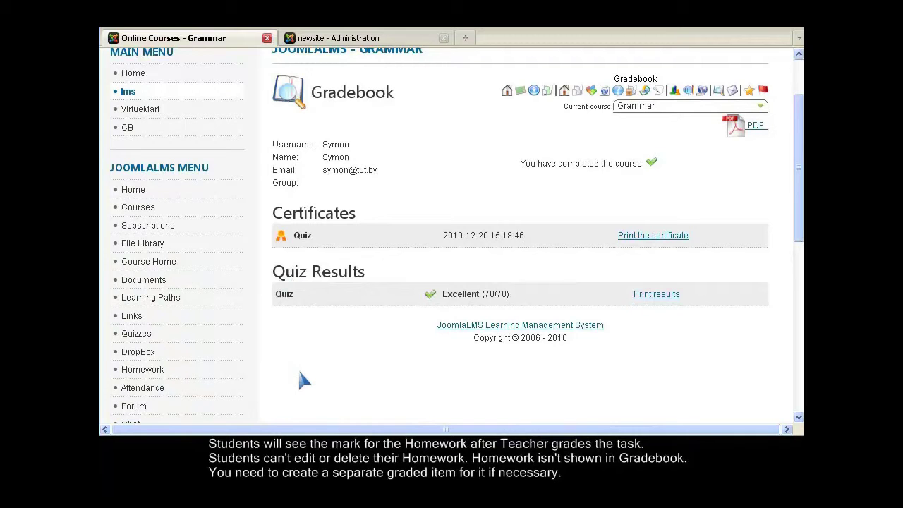
Step: Leave the student's Gradebook, log out, and log in with the saved admin username
scroll(300, 381, down, 6)
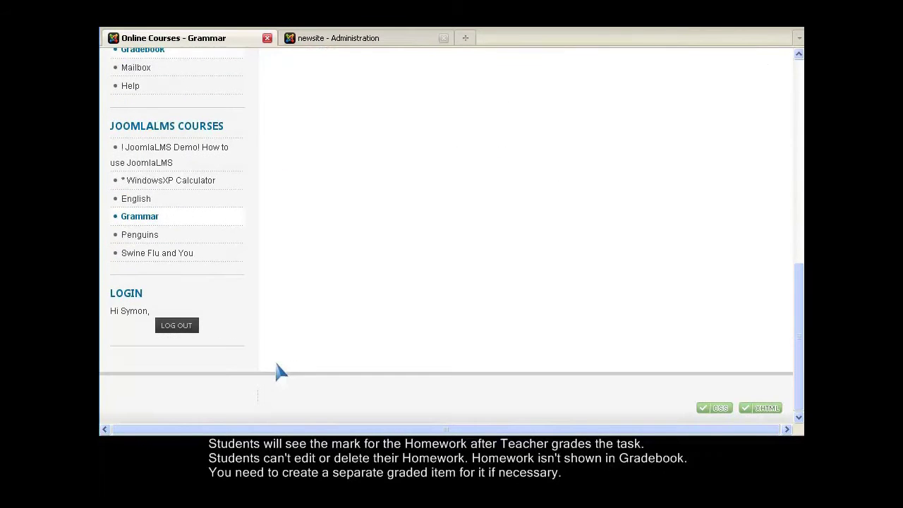
click(182, 333)
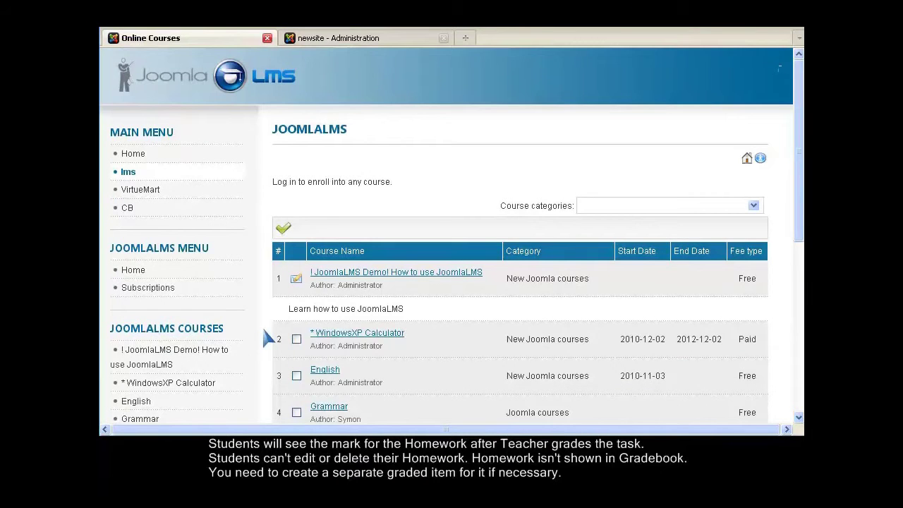
scroll(268, 339, down, 2)
scroll(268, 339, down, 4)
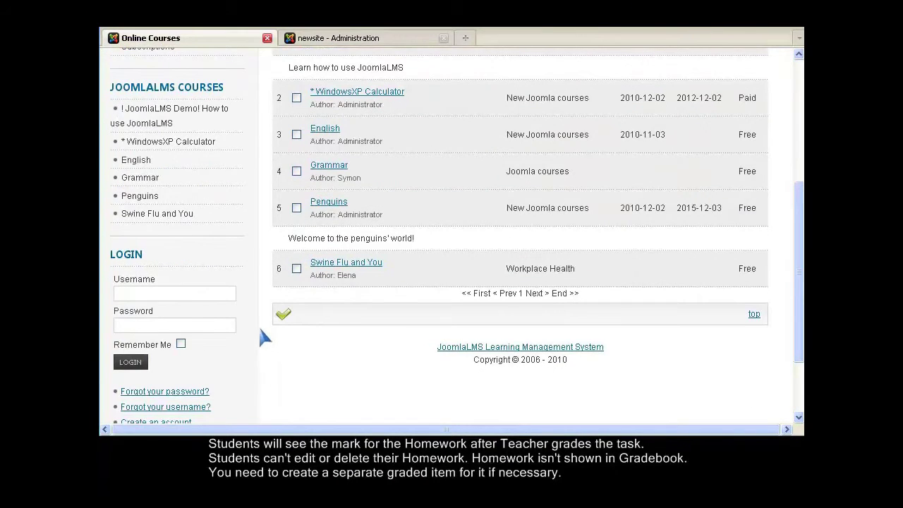
click(185, 294)
click(180, 295)
click(172, 311)
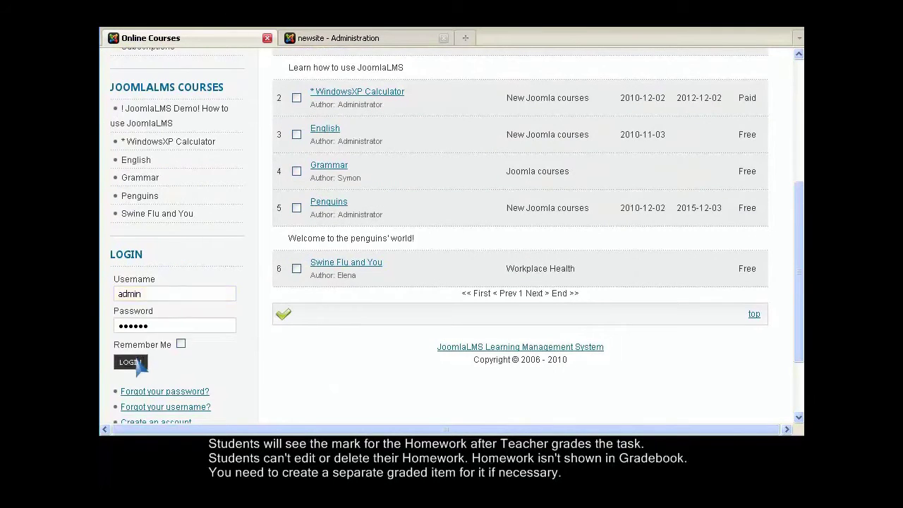
click(137, 361)
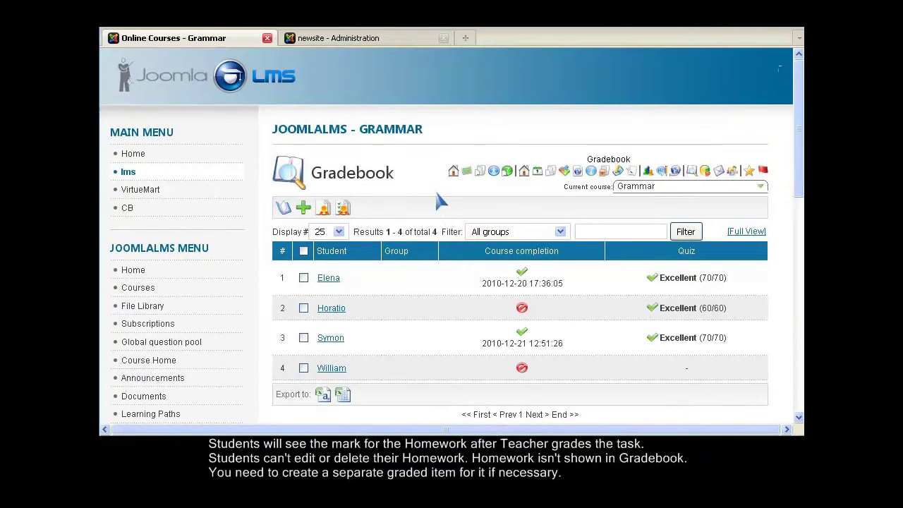
Step: View the Gradebook items page of the Grammar course and return to the Homework list
click(304, 208)
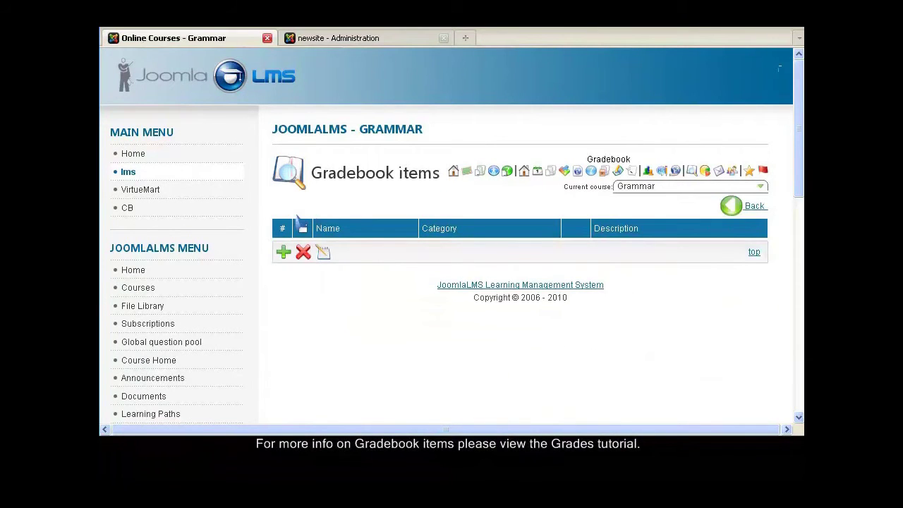
click(618, 172)
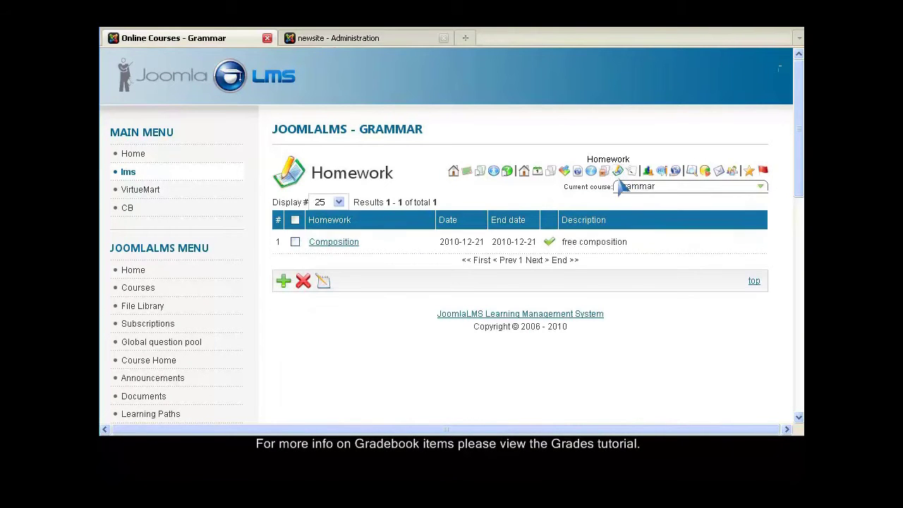
Step: Edit the Composition homework task to clear its short description, and save the change
click(294, 241)
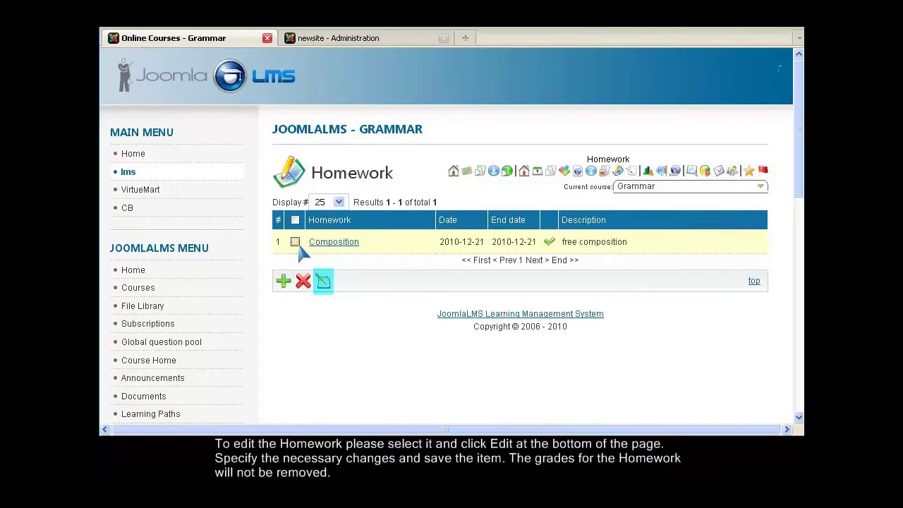
click(324, 285)
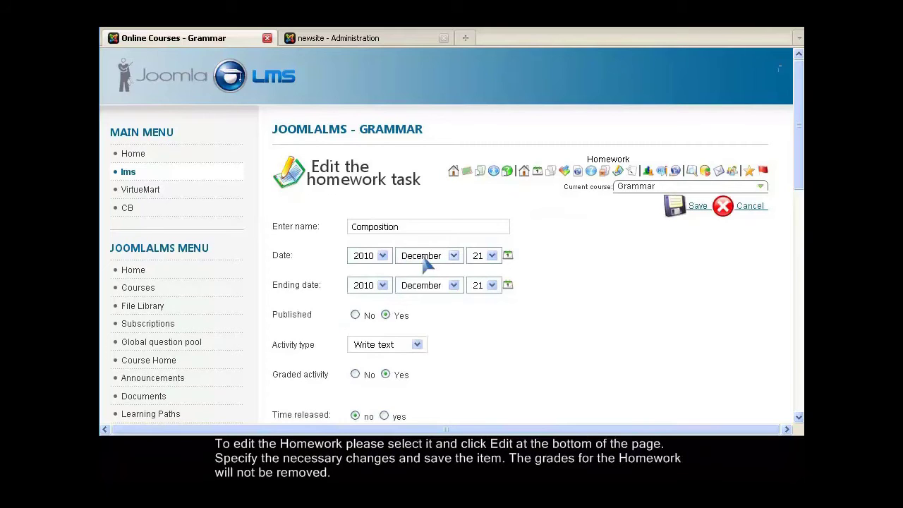
scroll(513, 281, down, 2)
scroll(516, 280, down, 6)
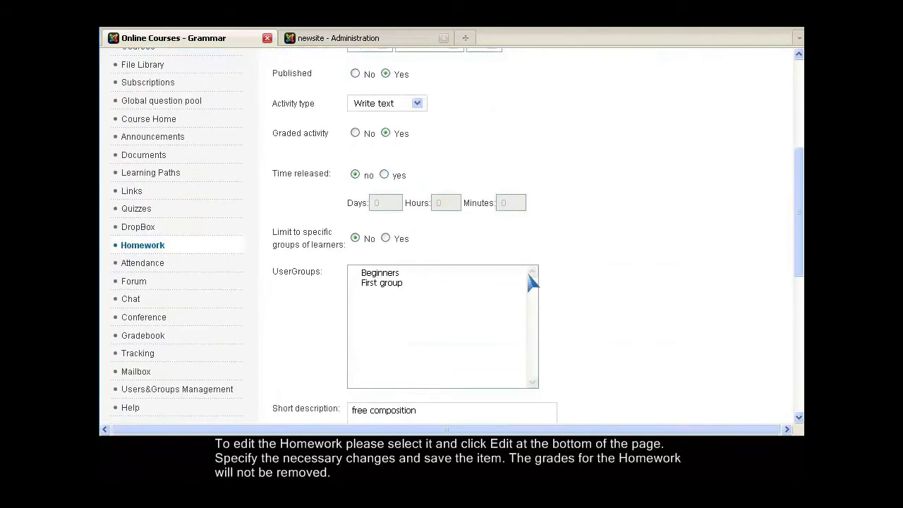
scroll(533, 282, down, 4)
scroll(533, 282, up, 2)
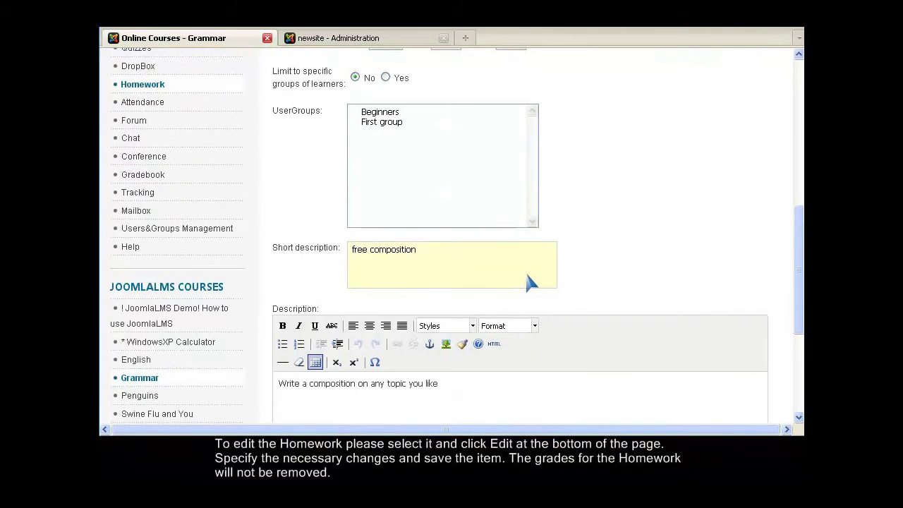
drag(434, 252, 316, 251)
key(BackSpace)
scroll(655, 262, up, 8)
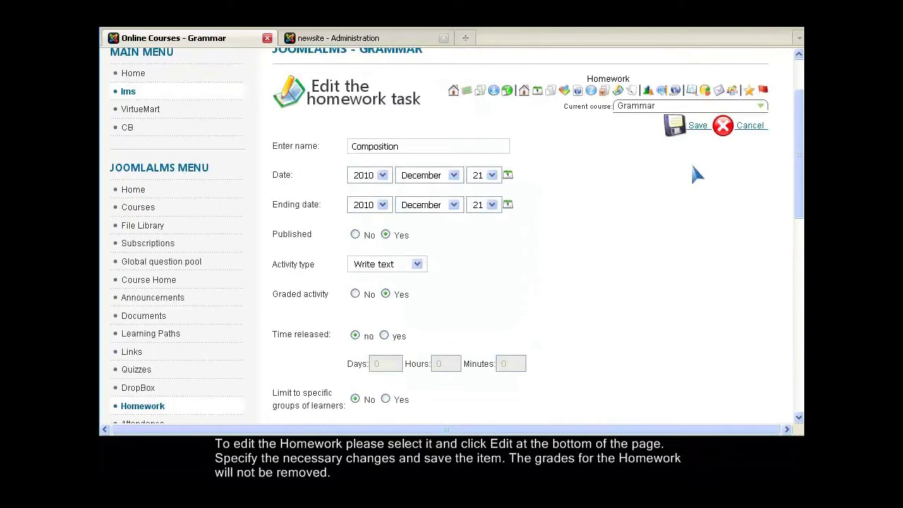
click(697, 127)
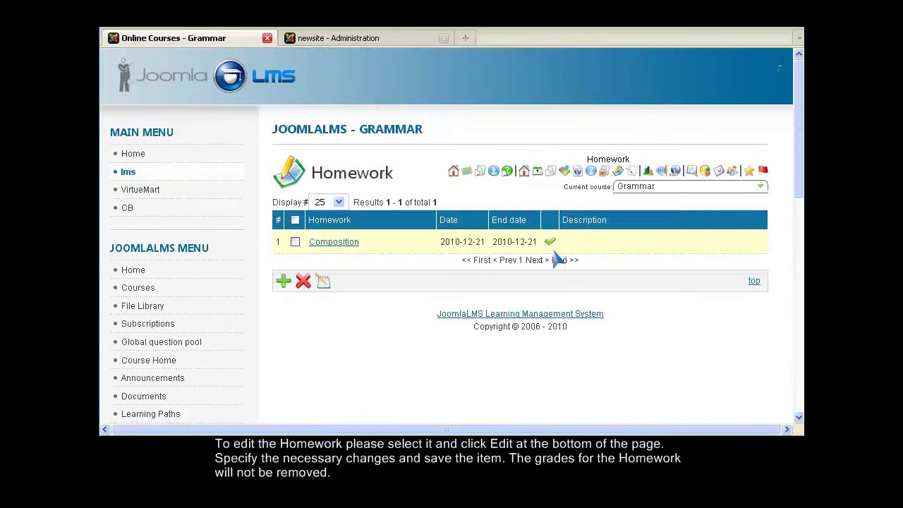
Step: Open the Composition homework's student list and check the student's grade
click(337, 245)
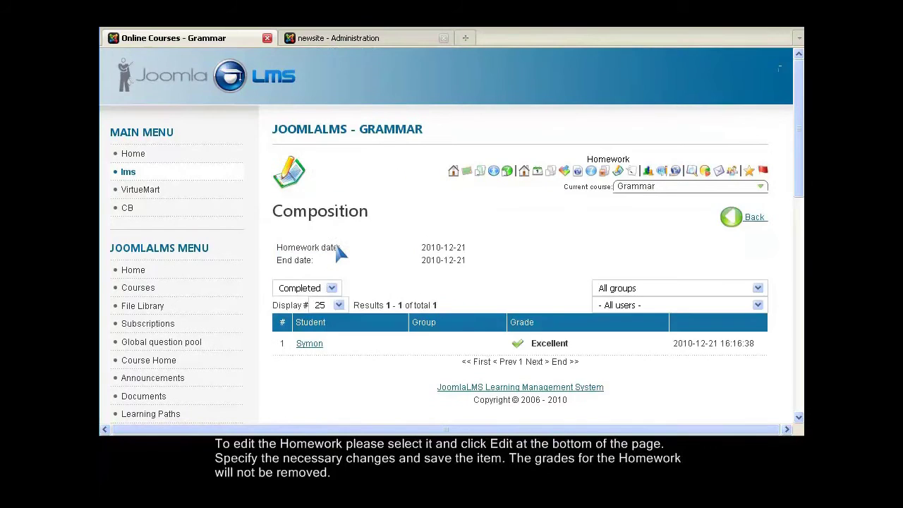
scroll(339, 253, down, 2)
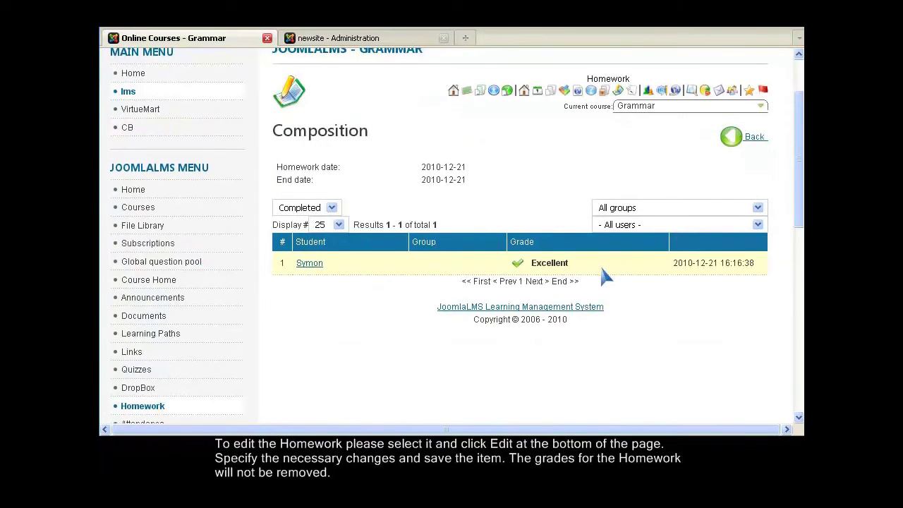
Step: Return to the Homework list and delete the Composition homework task
click(760, 138)
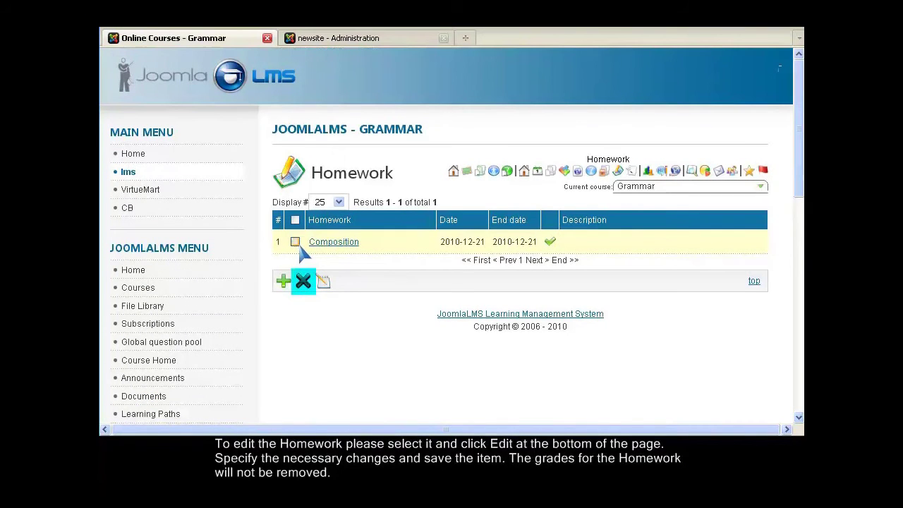
click(304, 281)
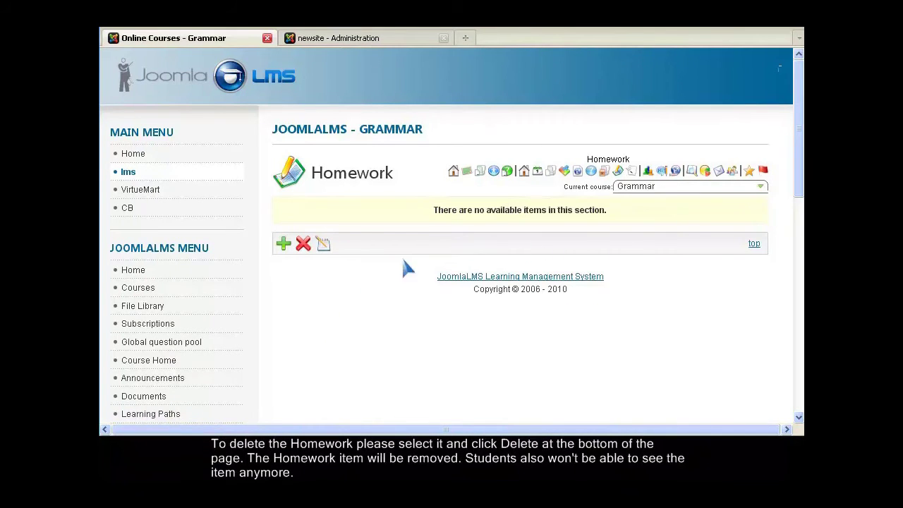
Step: Log out of the admin account and log in with the student's saved username
scroll(275, 313, down, 10)
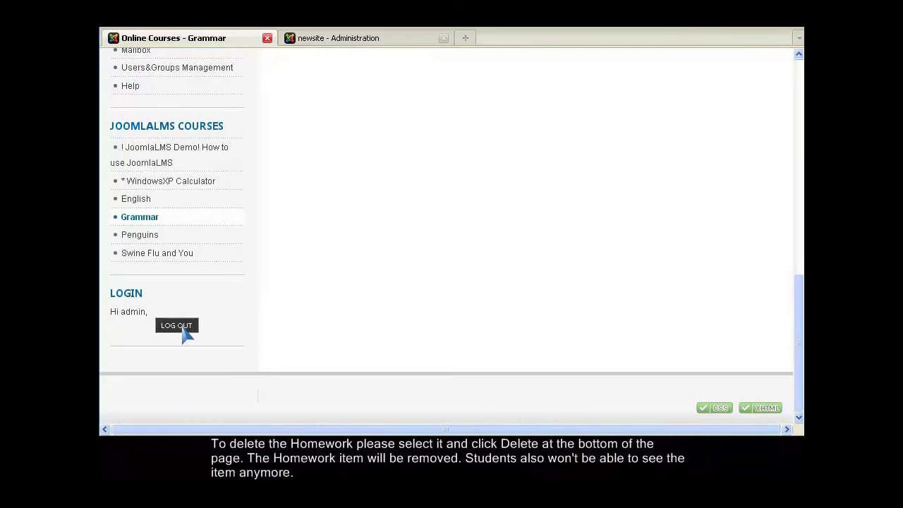
click(185, 329)
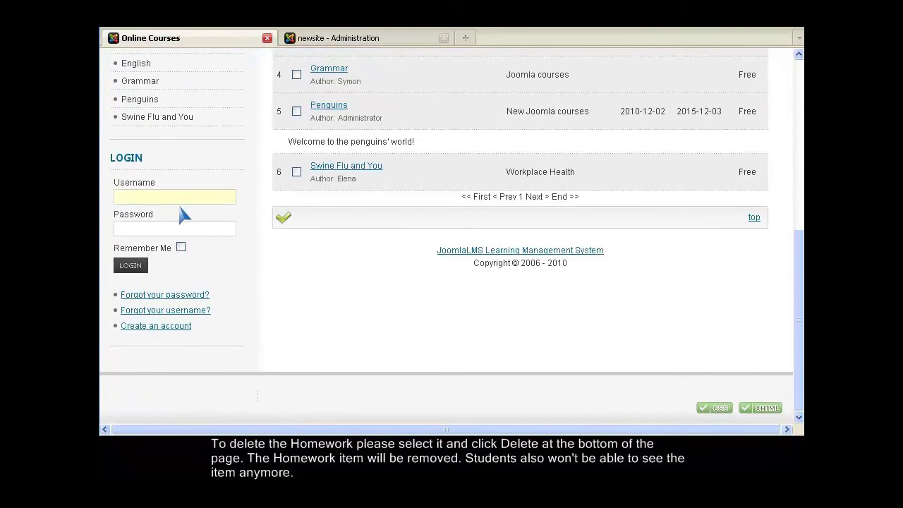
click(182, 205)
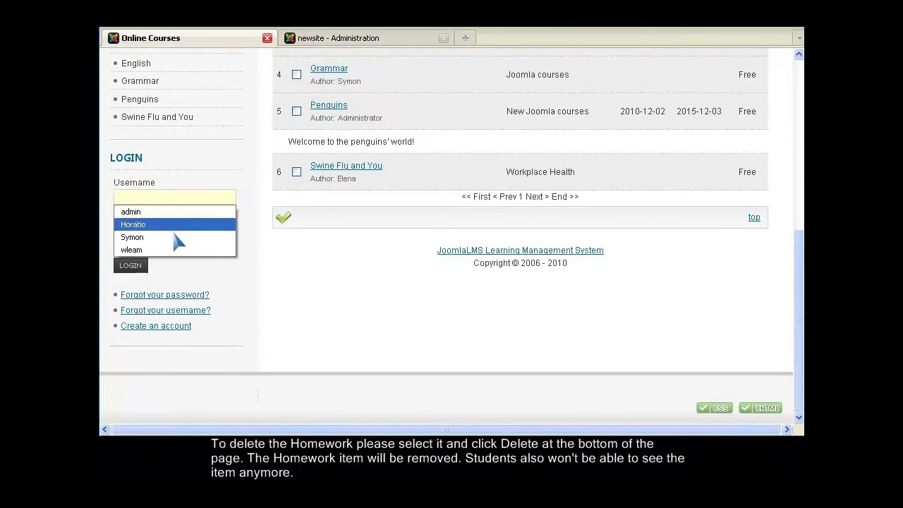
click(175, 238)
click(133, 265)
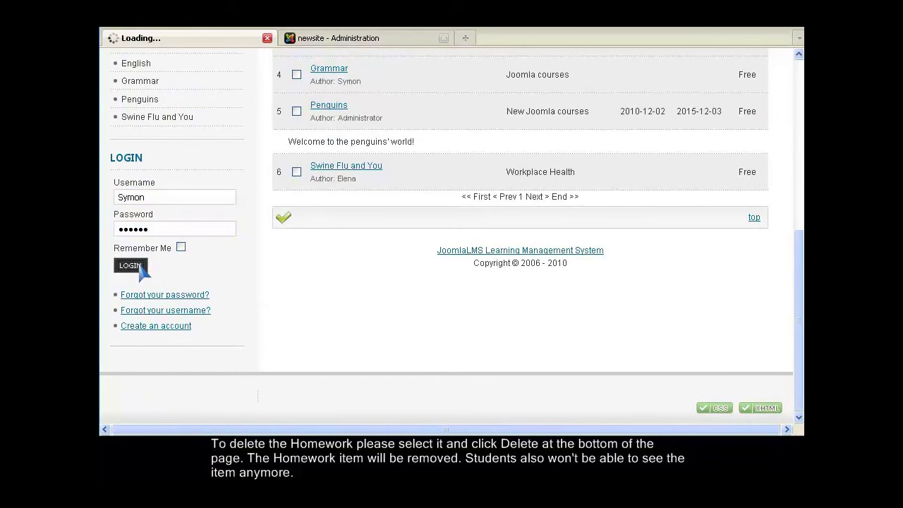